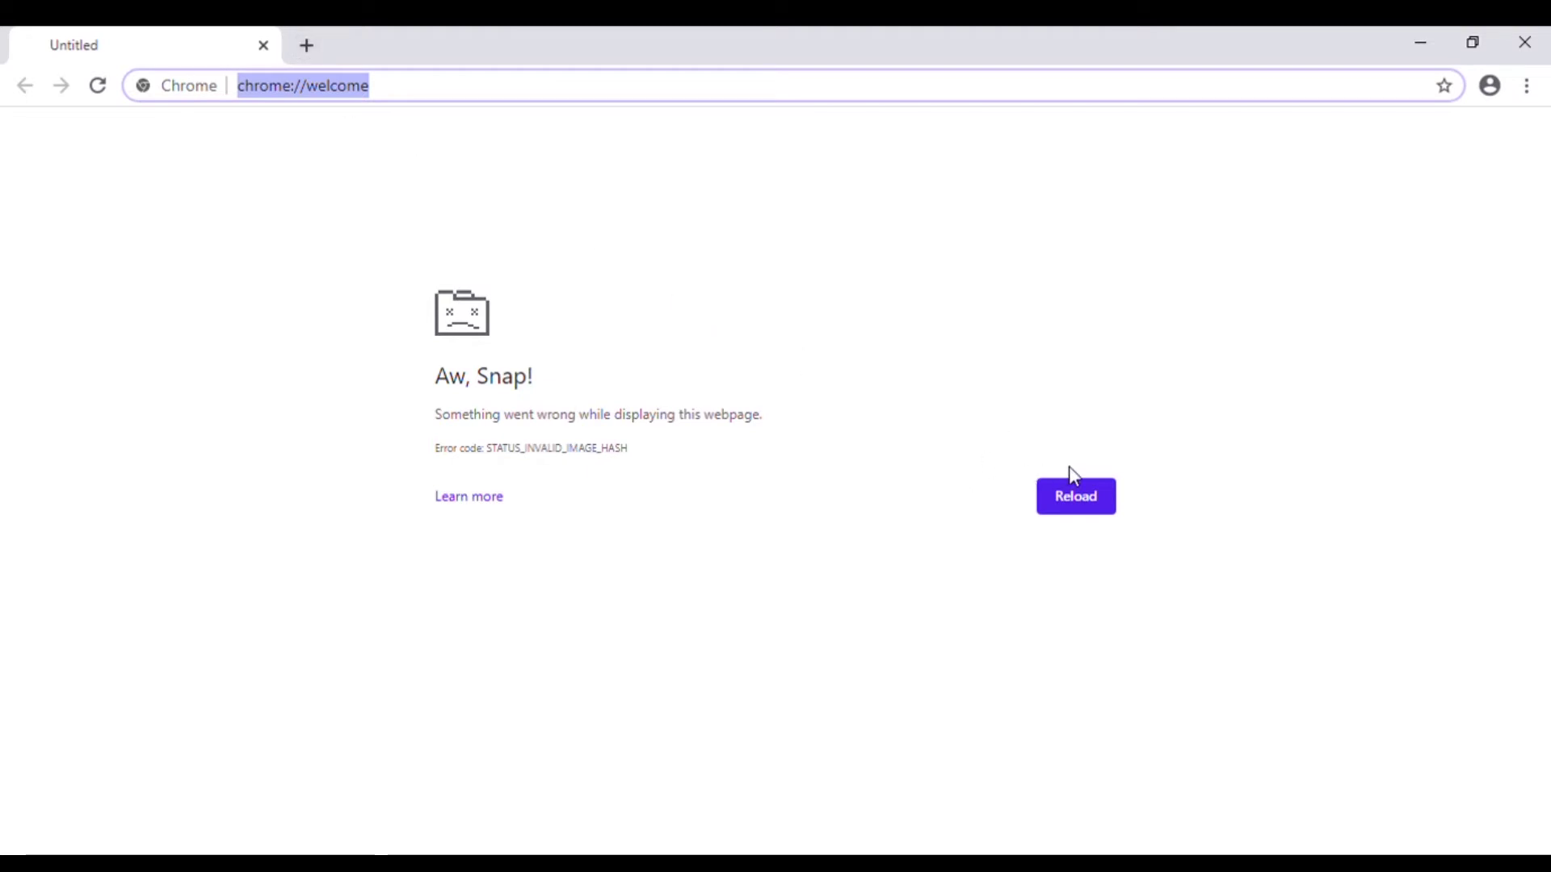
# Step: Retry reloading the crashed Aw, Snap! page, which still fails
pyautogui.click(1089, 495)
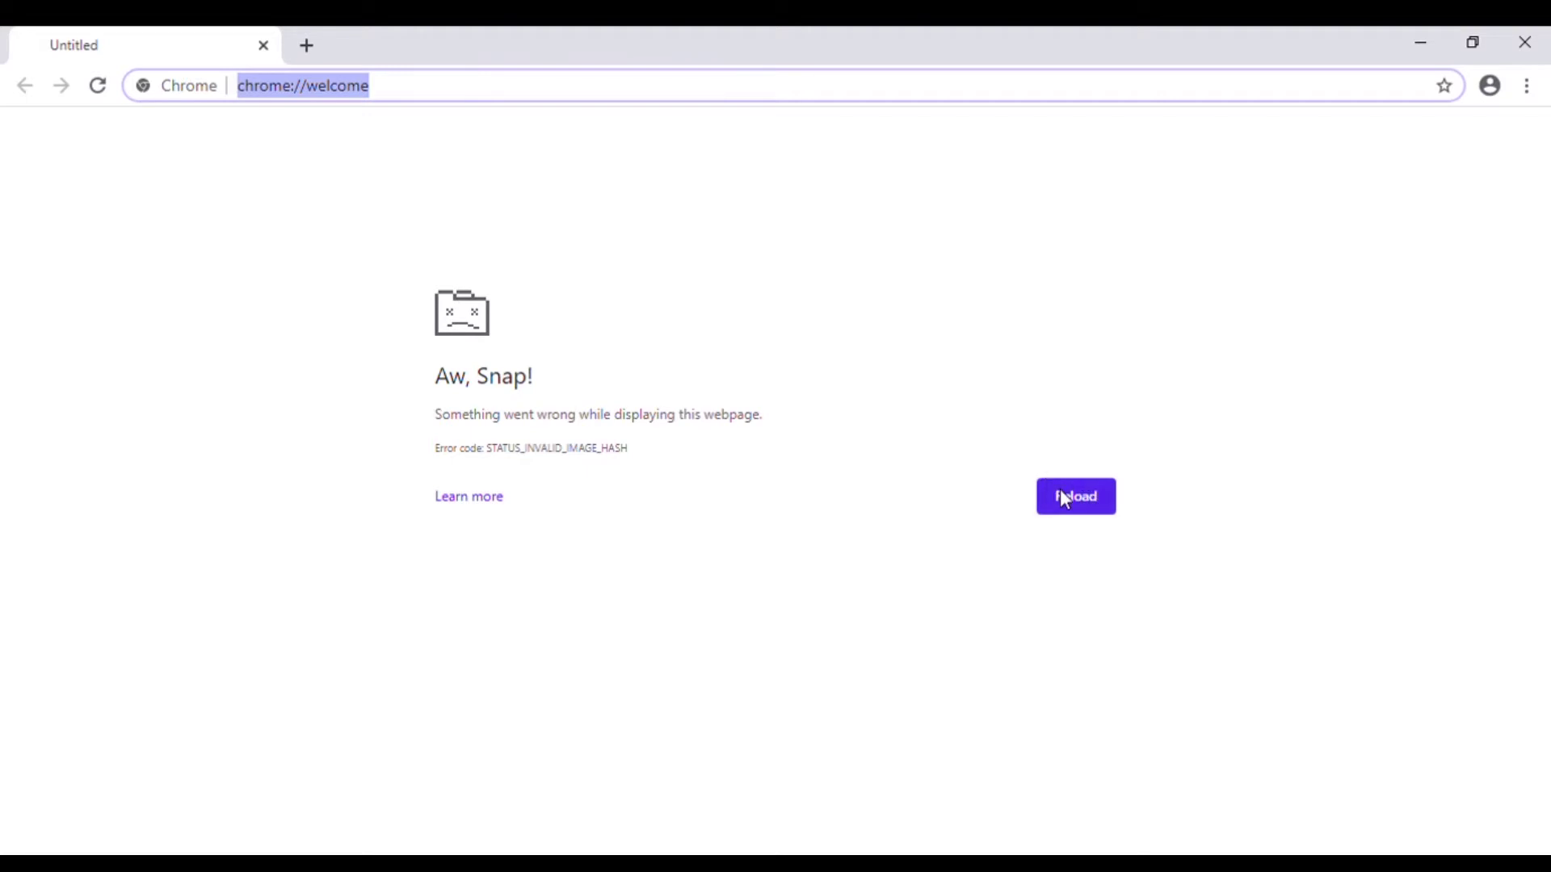
pyautogui.click(1078, 498)
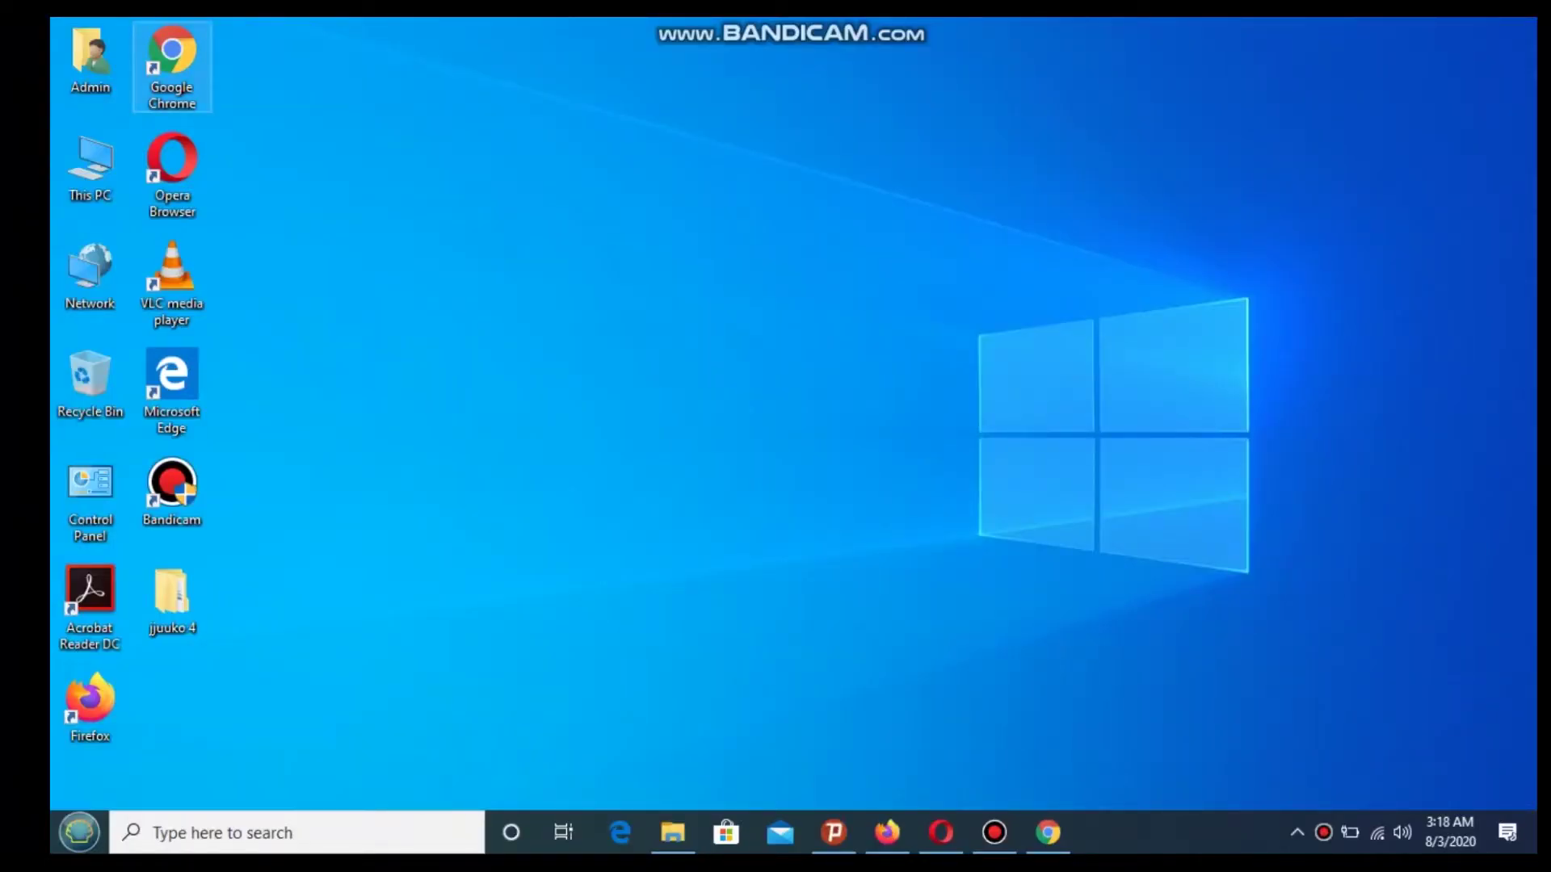
# Step: Append --no-sandbox to the Chrome desktop shortcut's Target in its Properties
pyautogui.rightClick(183, 55)
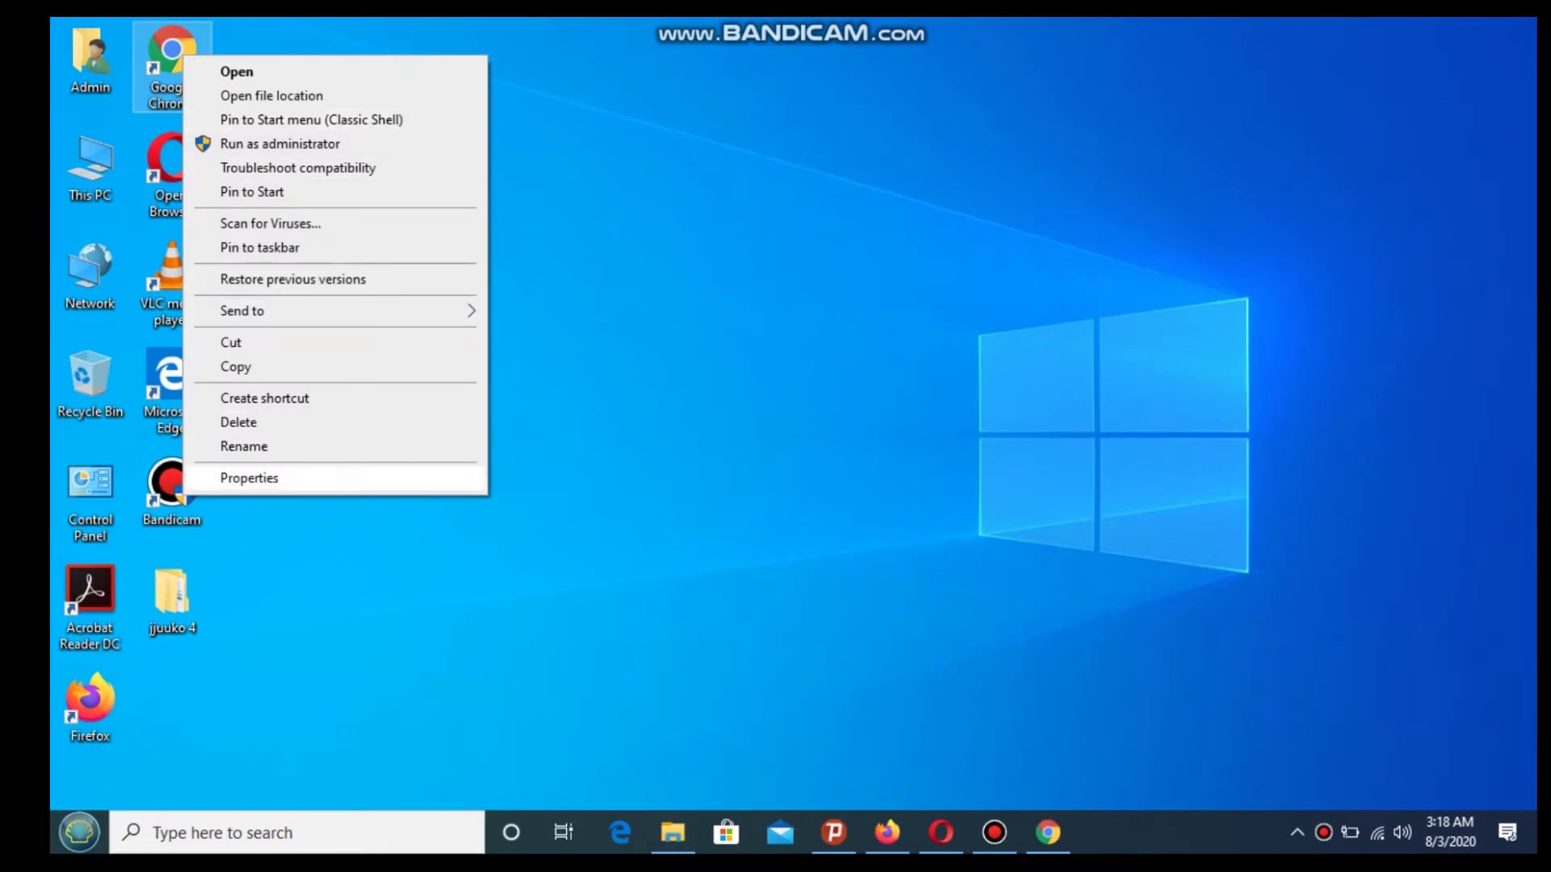
pyautogui.click(248, 477)
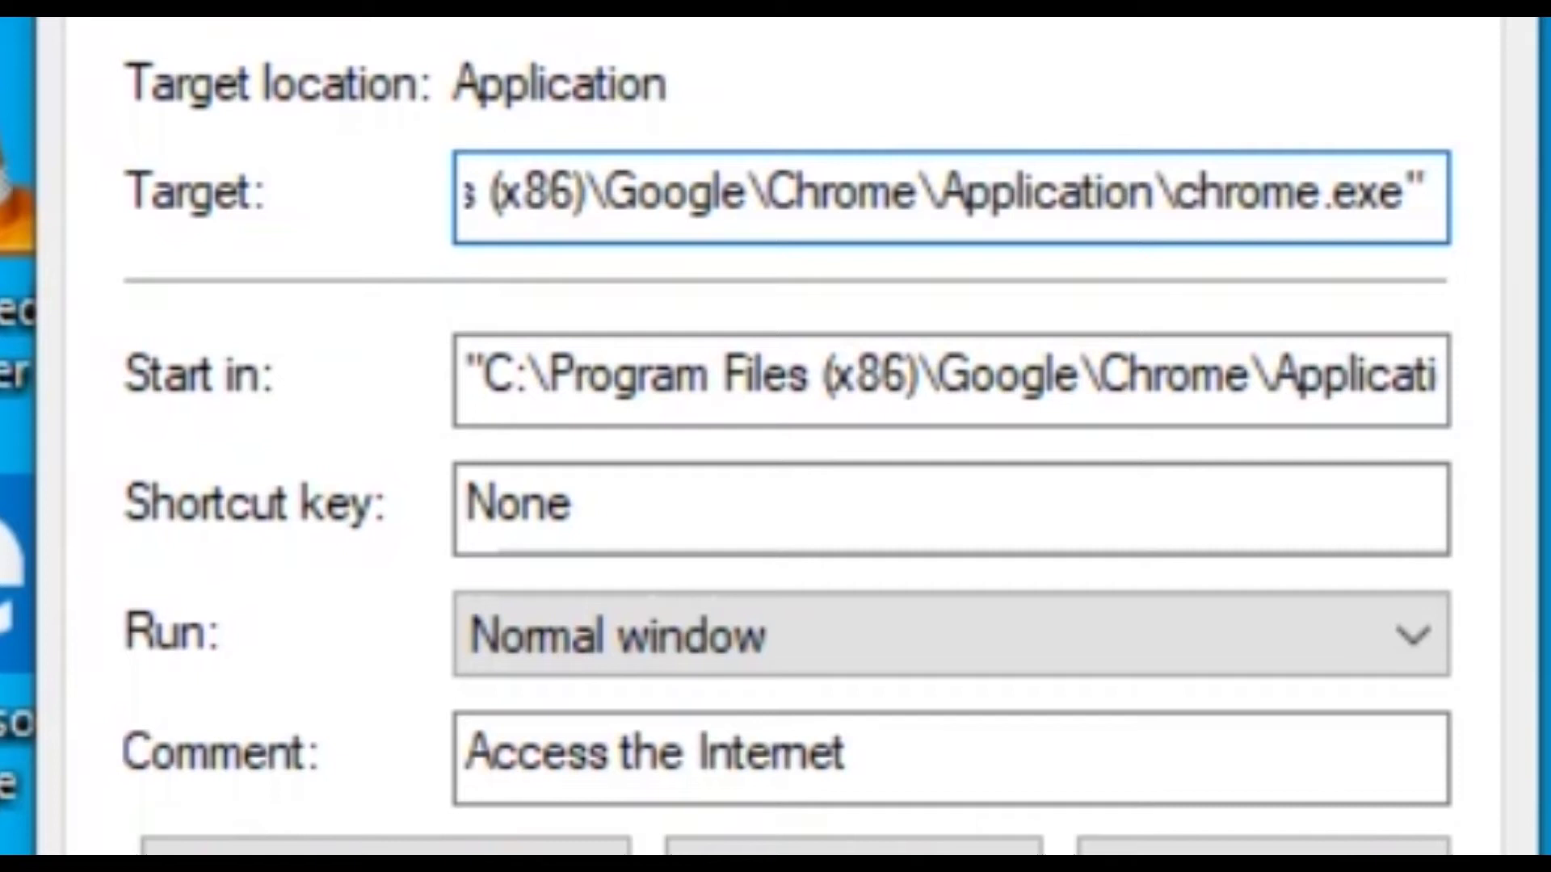
pyautogui.write('--no')
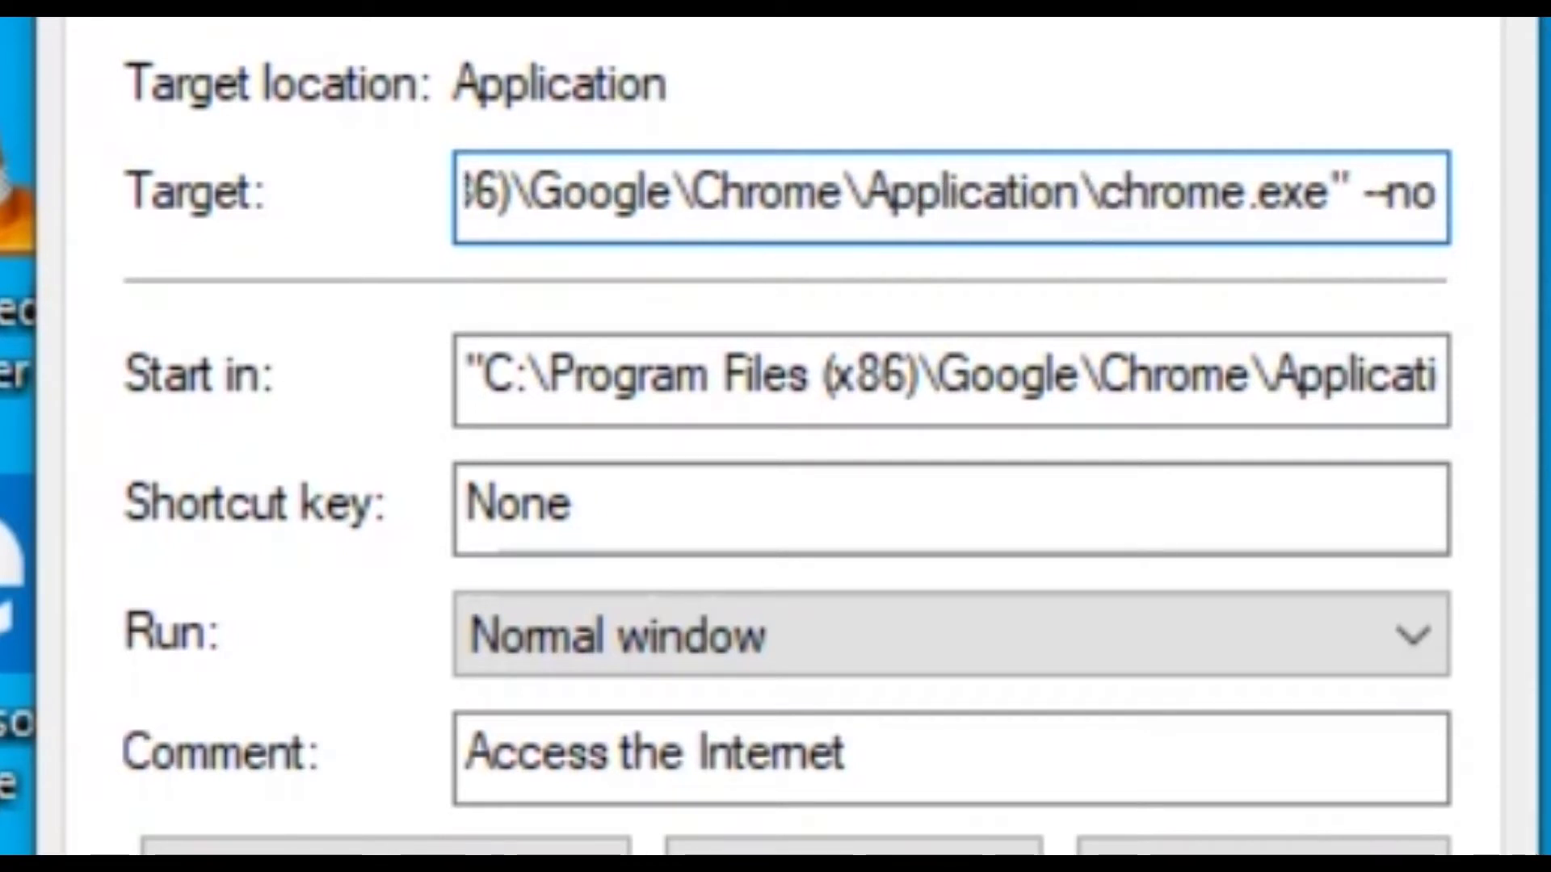
pyautogui.write('-')
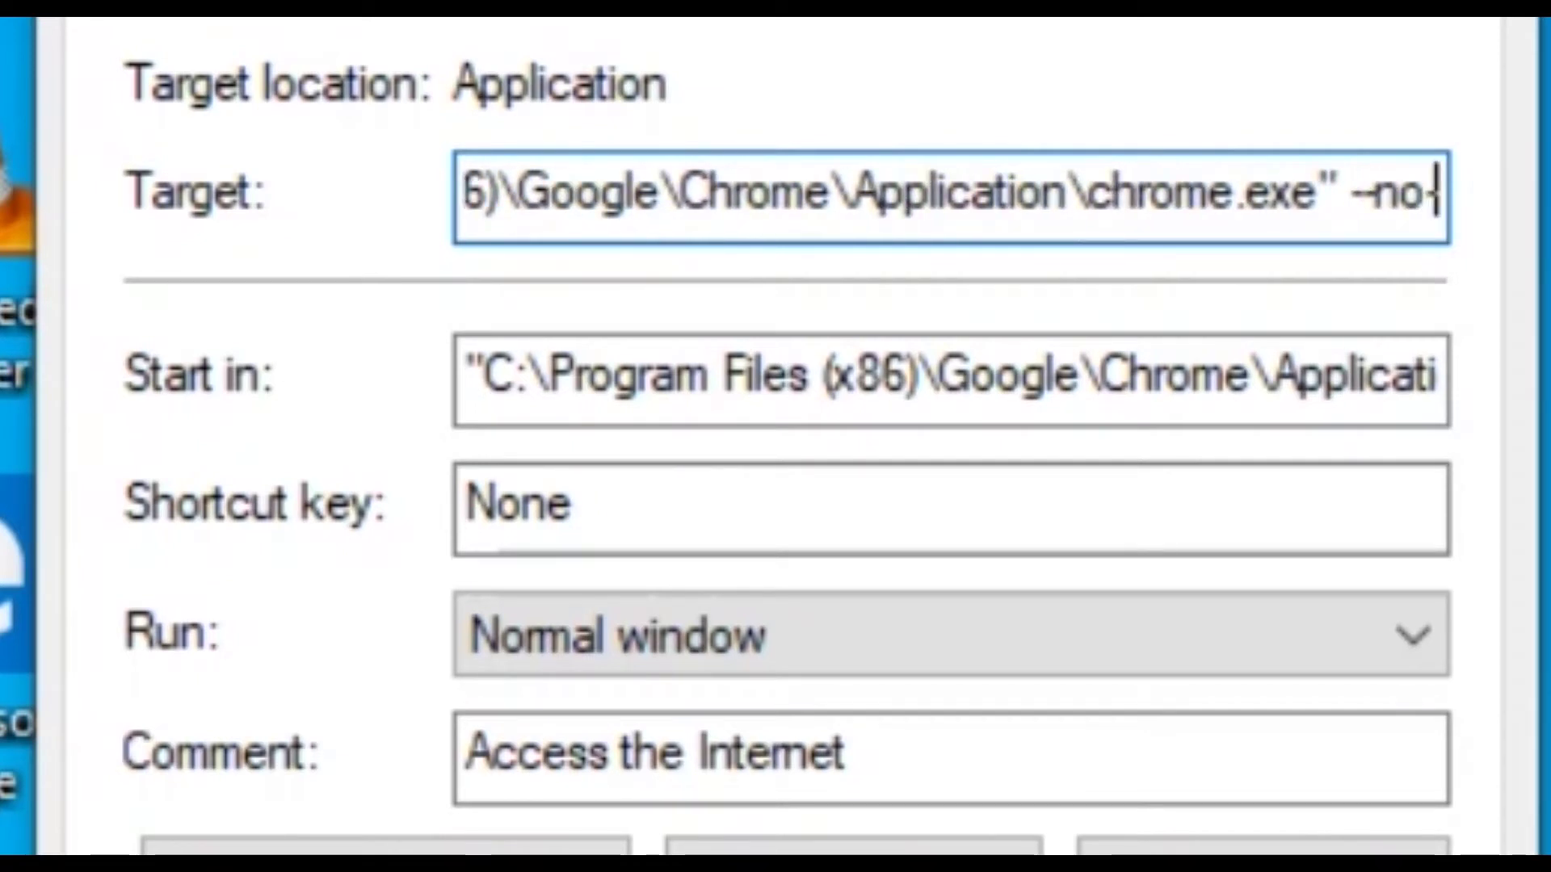
pyautogui.write('sandbo')
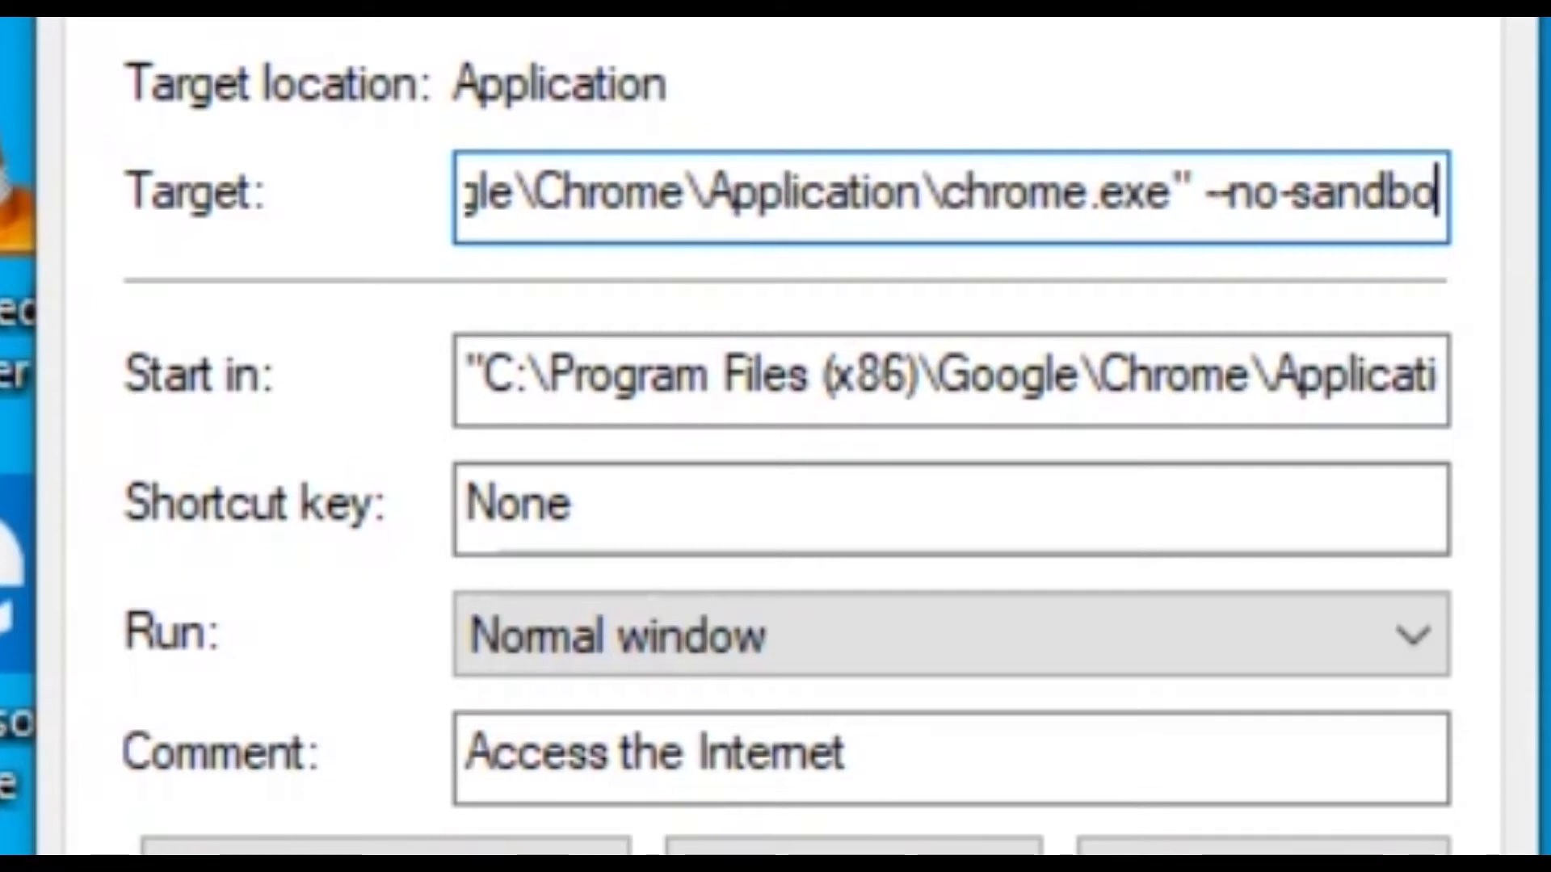
pyautogui.write('x')
pyautogui.press('Tab')
pyautogui.press('Tab')
pyautogui.press('Tab')
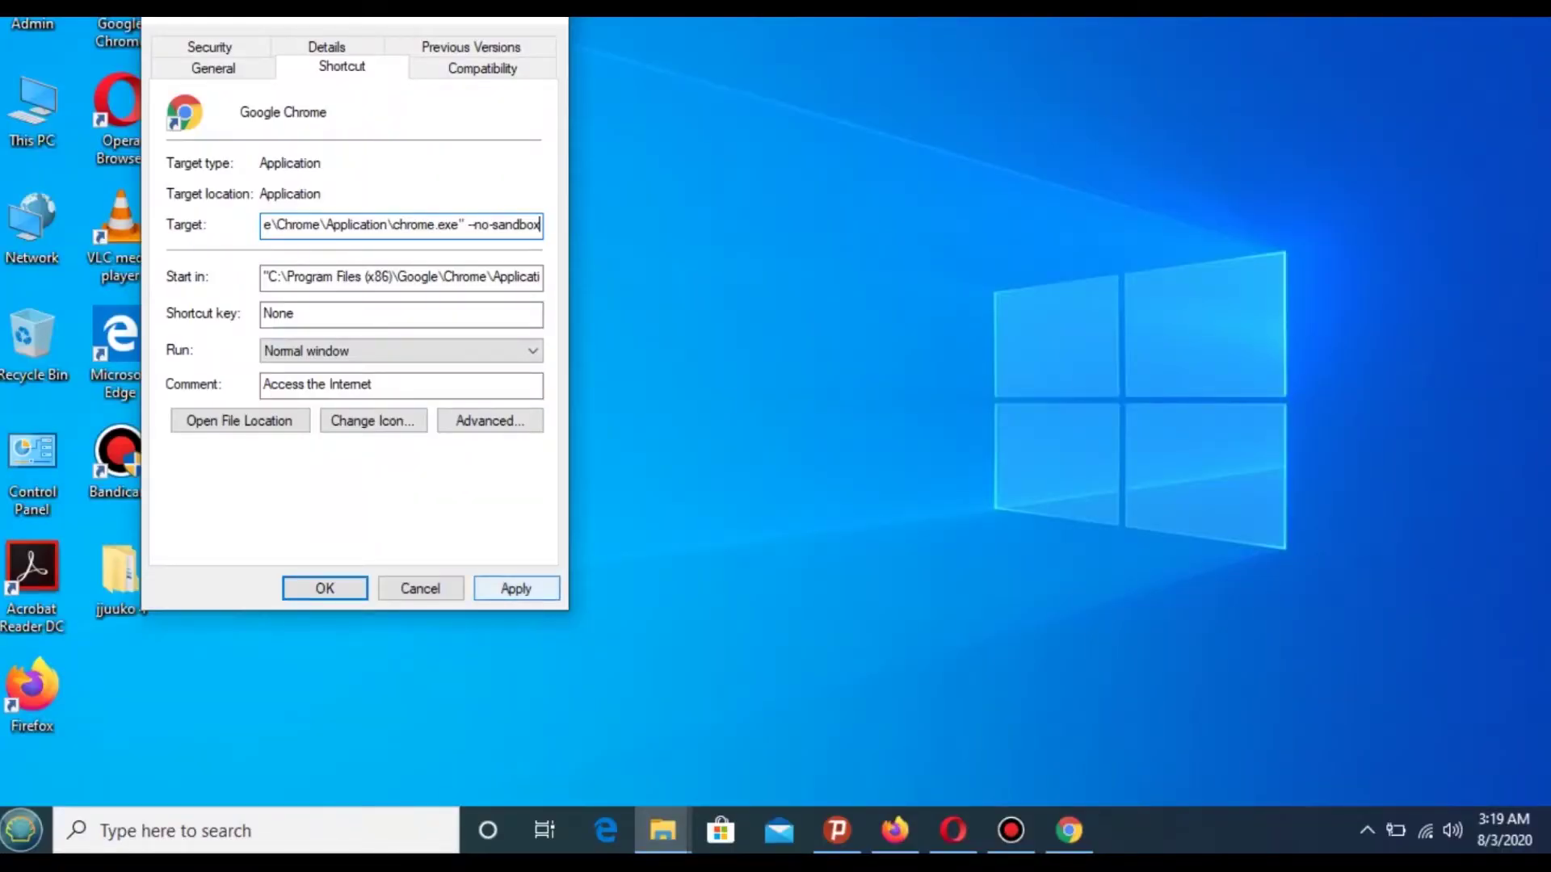
# Step: Apply the shortcut change with administrator permission, then test-launch Chrome and close it
pyautogui.click(516, 590)
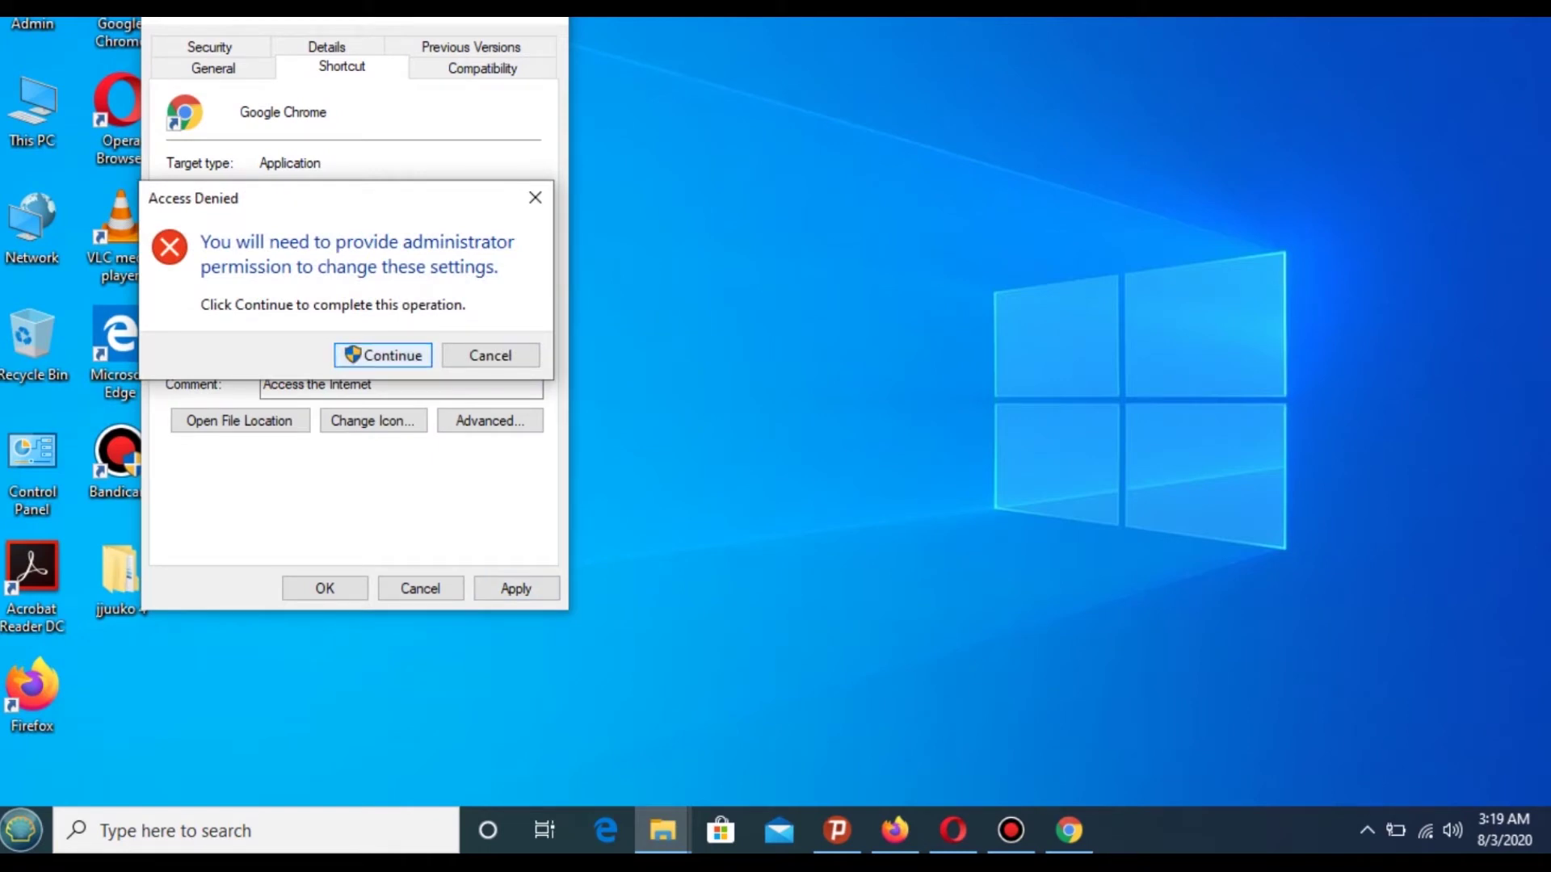
pyautogui.click(383, 356)
pyautogui.click(325, 589)
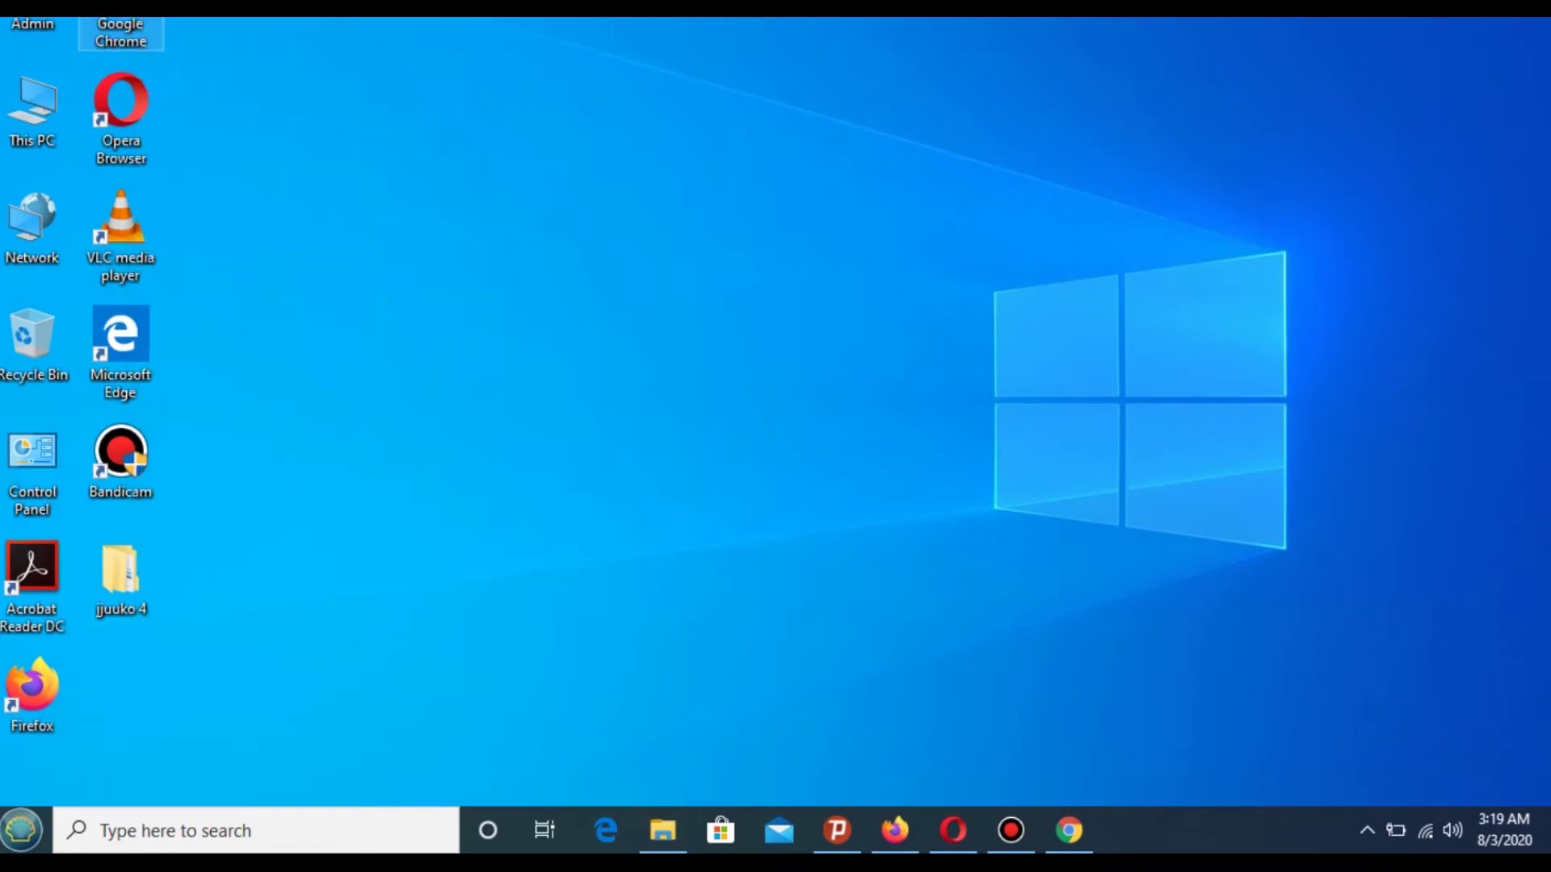
pyautogui.press('Return')
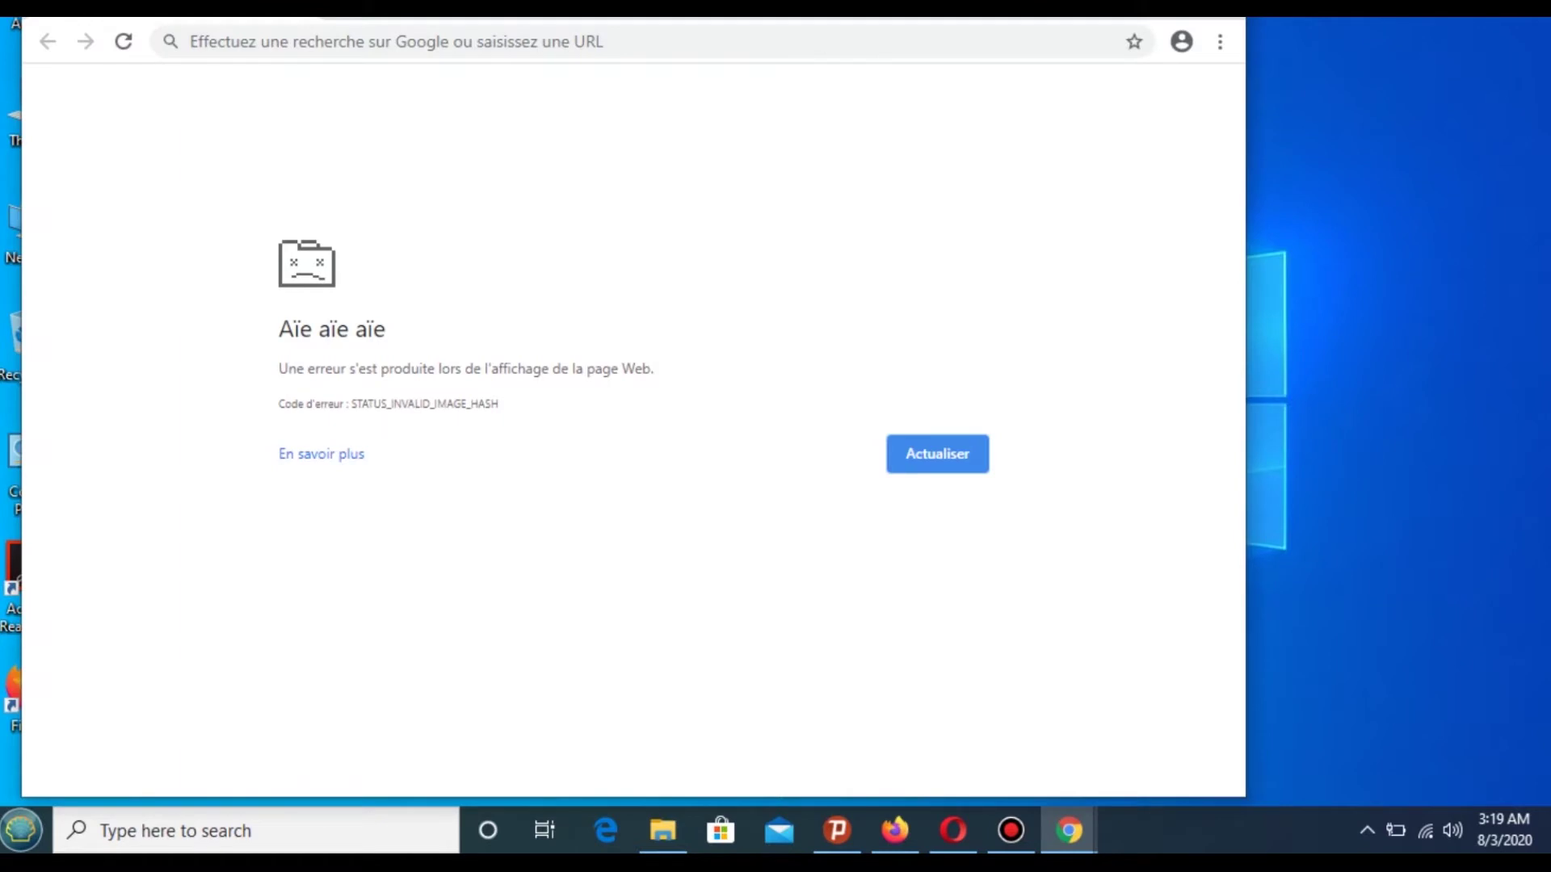
pyautogui.hotkey('alt', 'F4')
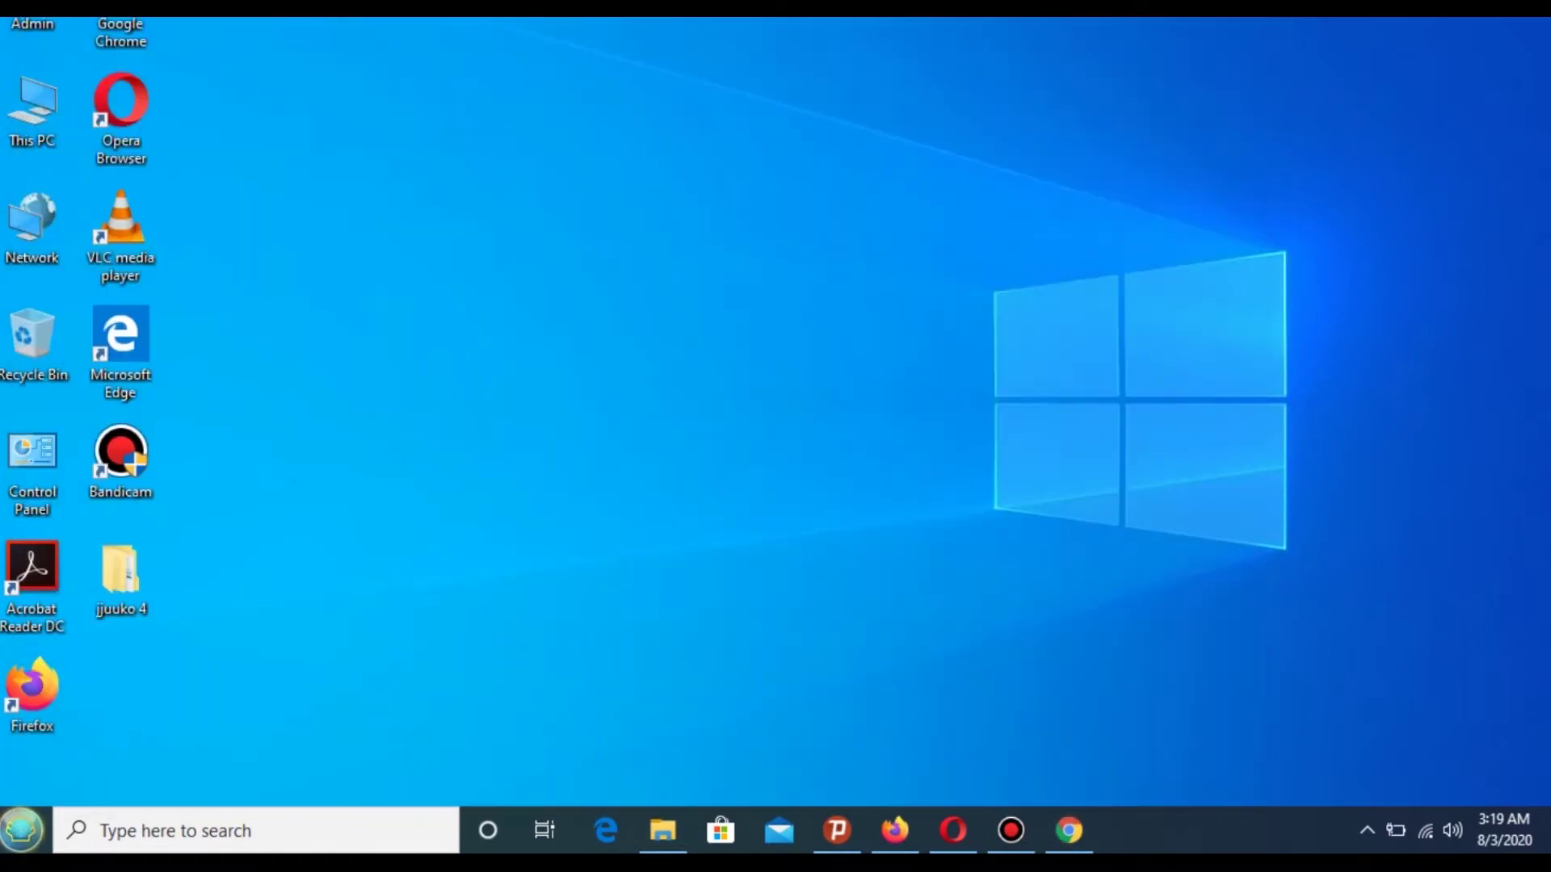
# Step: Restart the computer from the Start menu power options
pyautogui.click(20, 830)
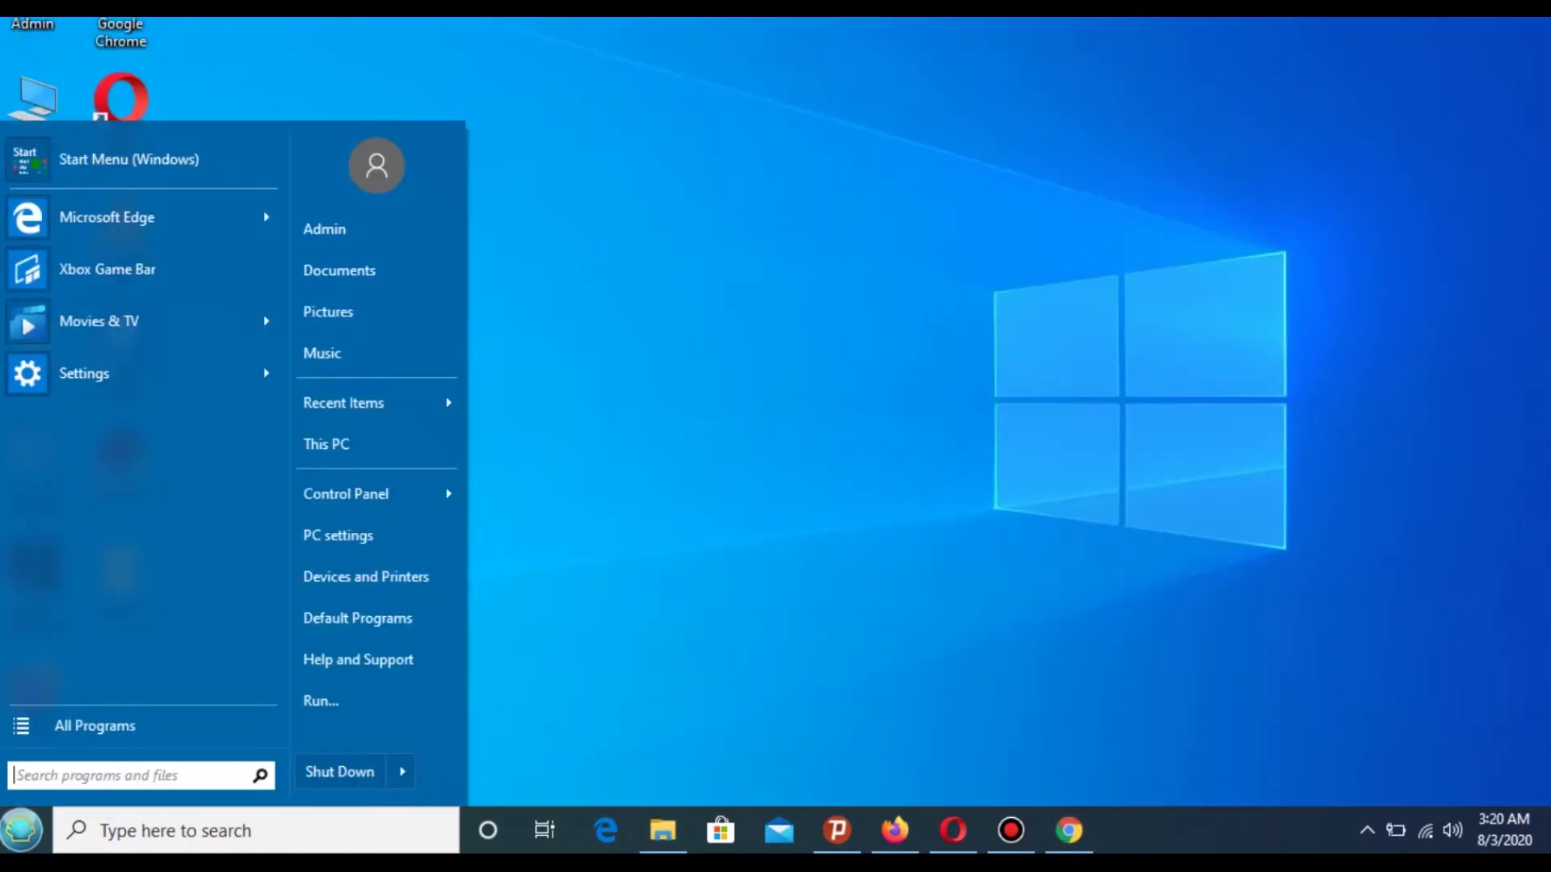
pyautogui.press('Tab')
pyautogui.press('Right')
pyautogui.press('Down')
pyautogui.press('Down')
pyautogui.press('Down')
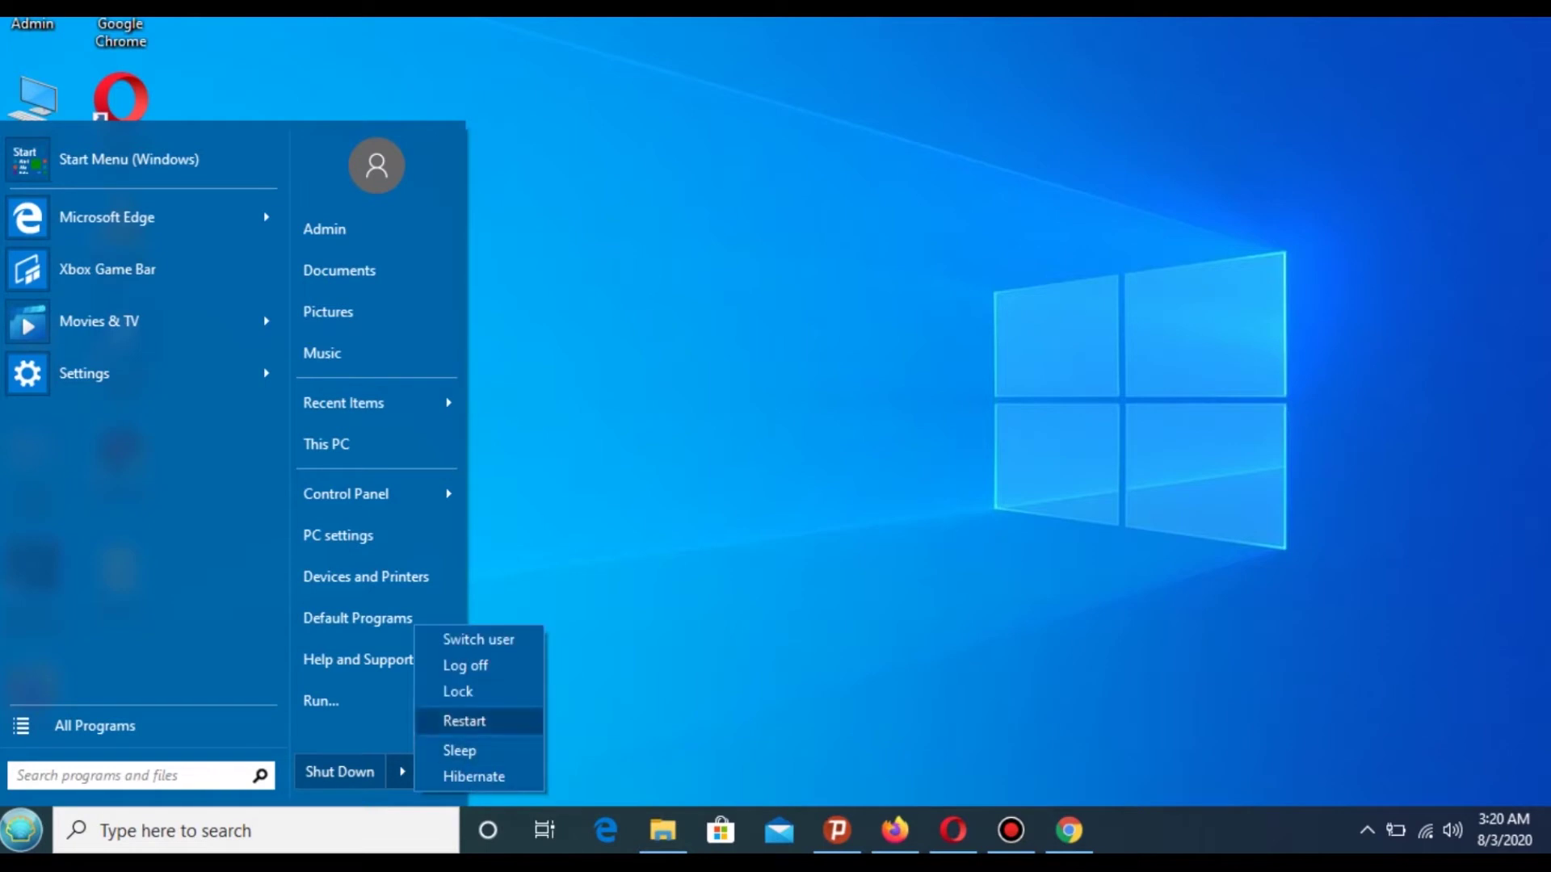
pyautogui.press('Return')
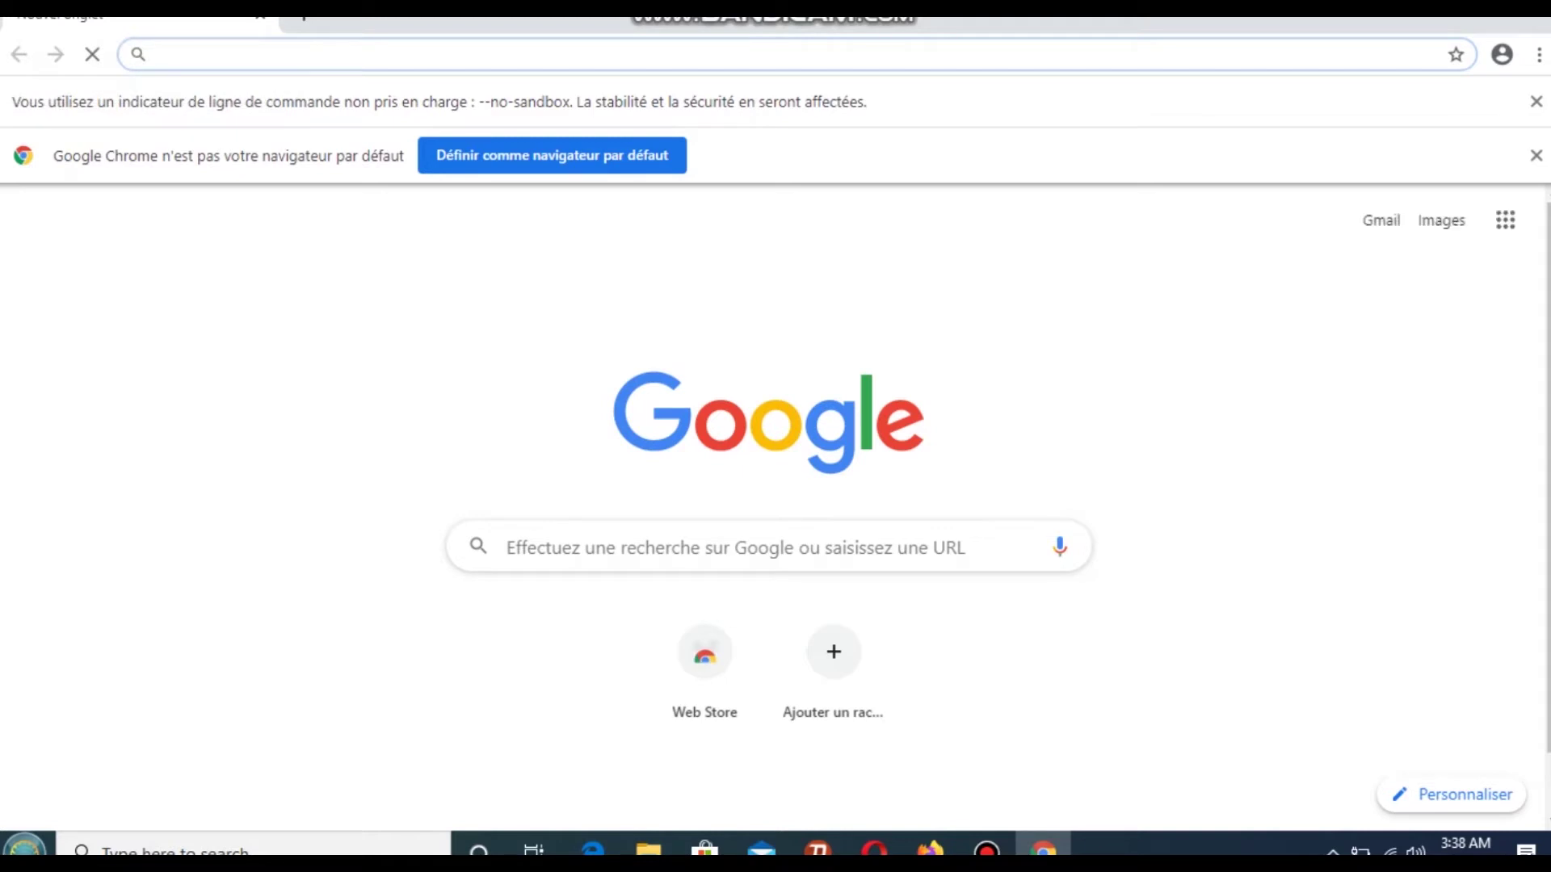
pyautogui.click(1536, 156)
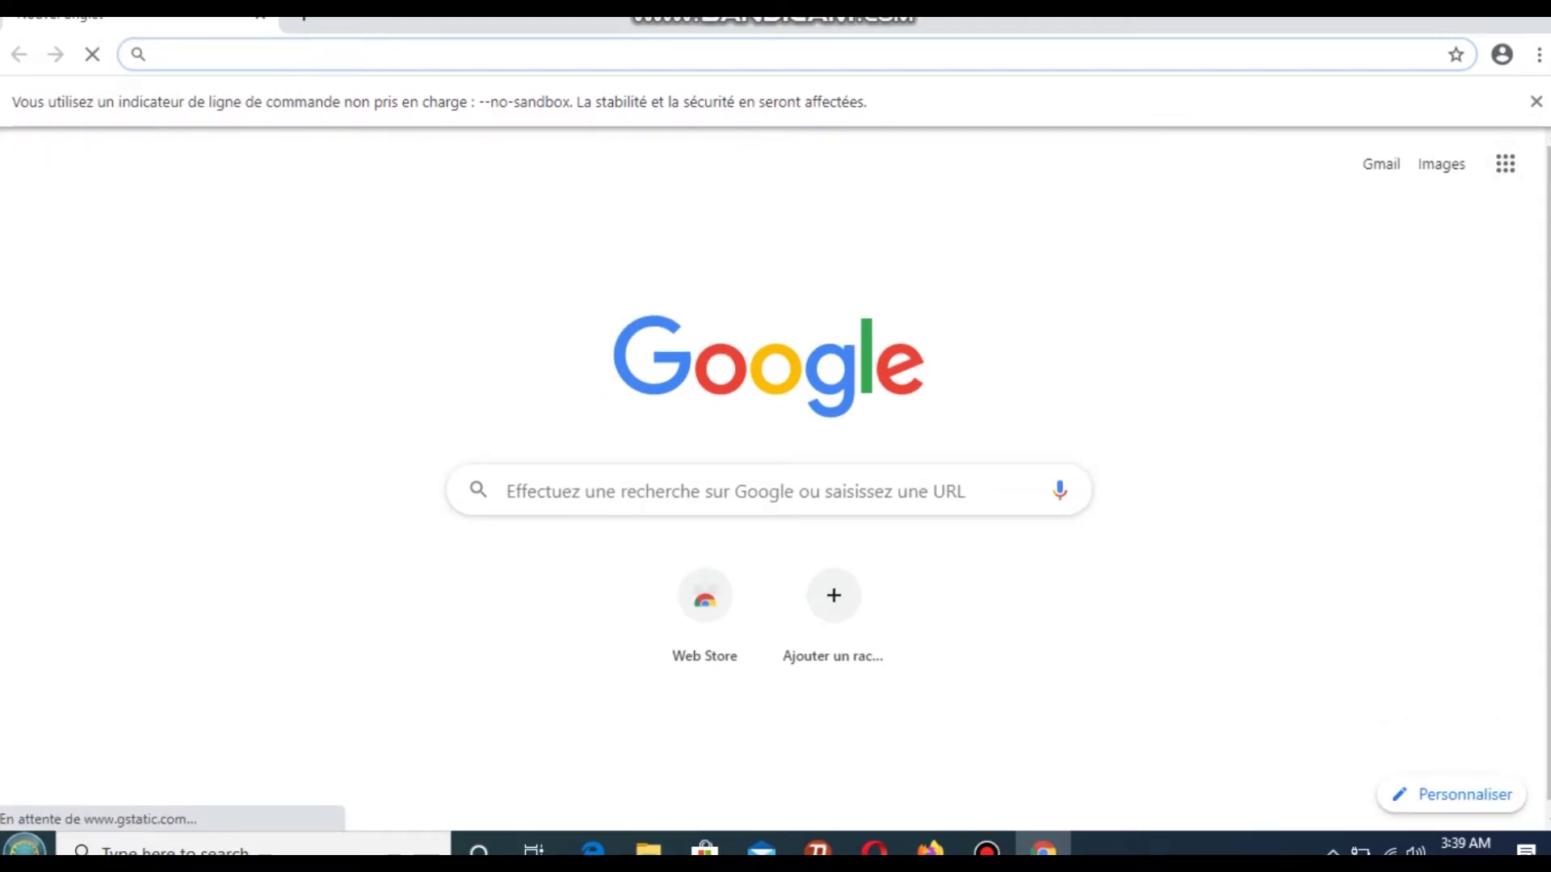
pyautogui.write('w')
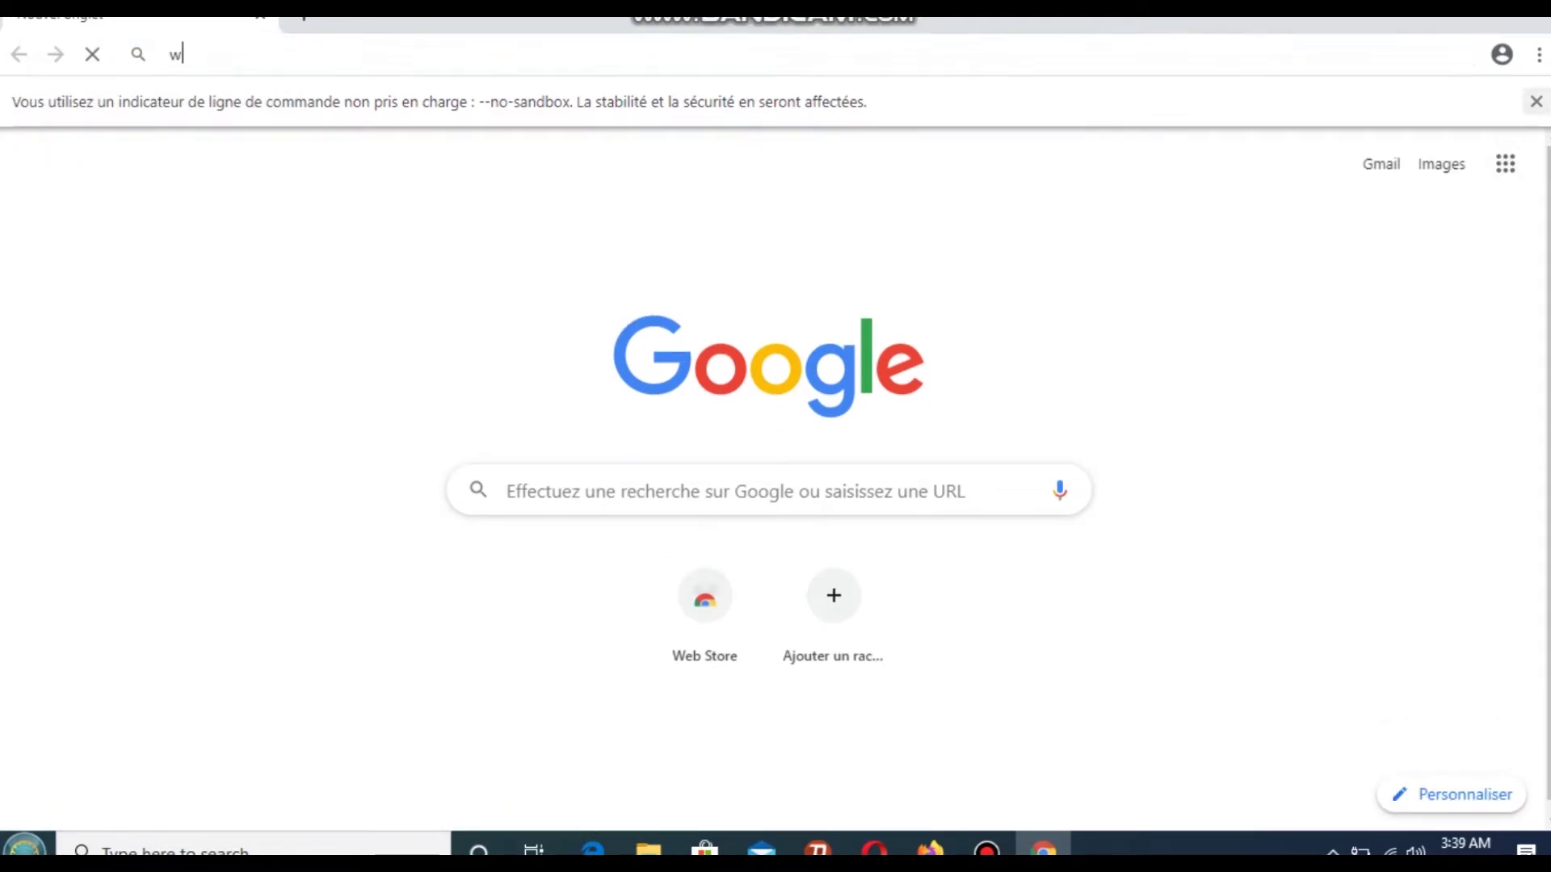
pyautogui.write('ww.google')
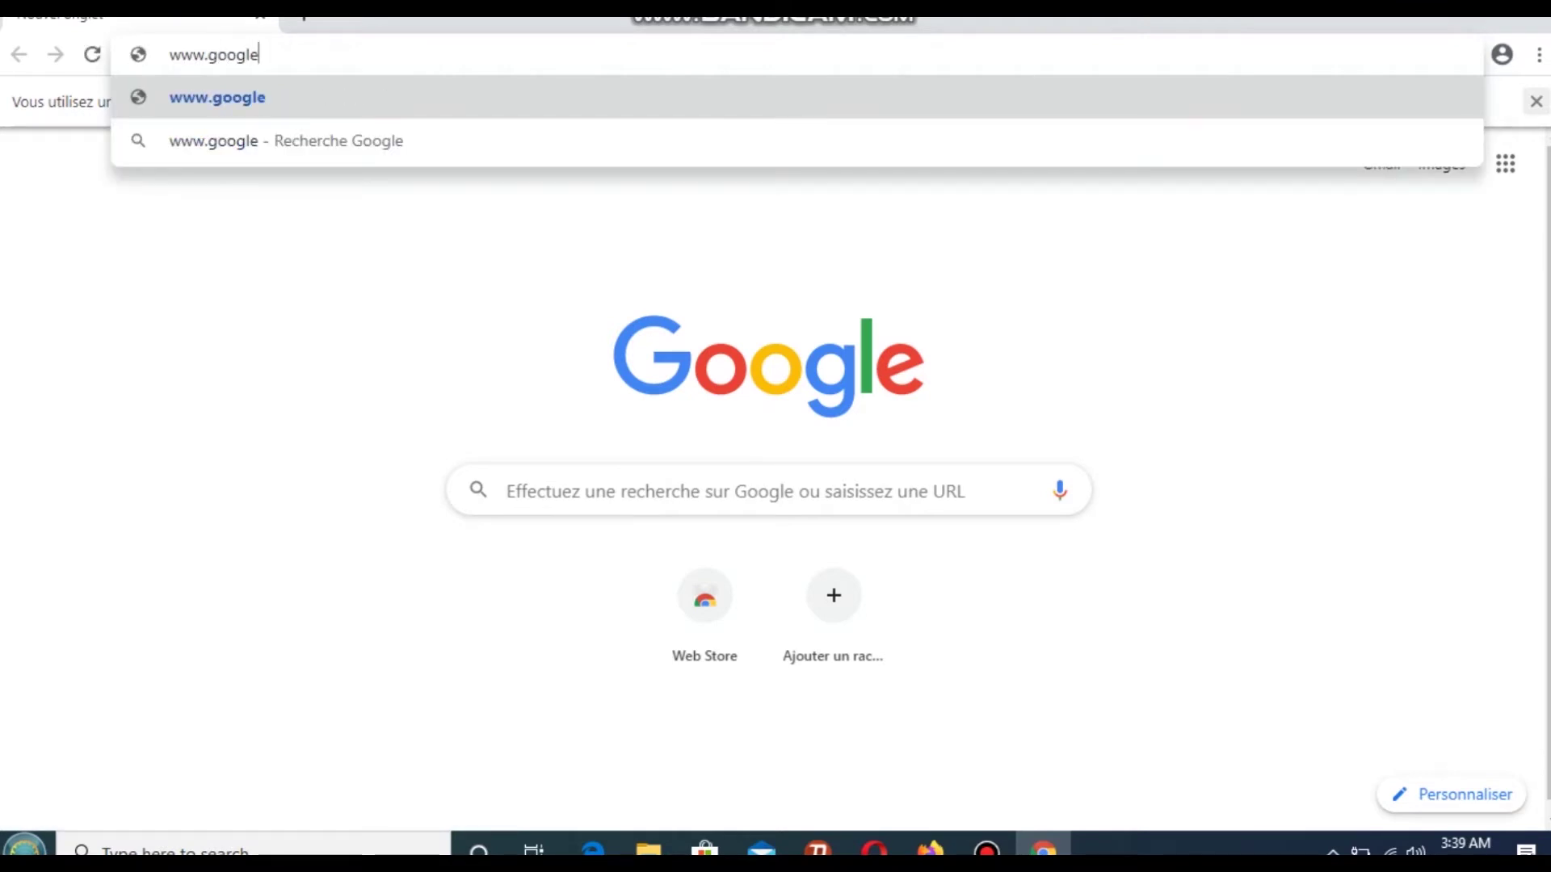
pyautogui.write('.com')
pyautogui.press('Return')
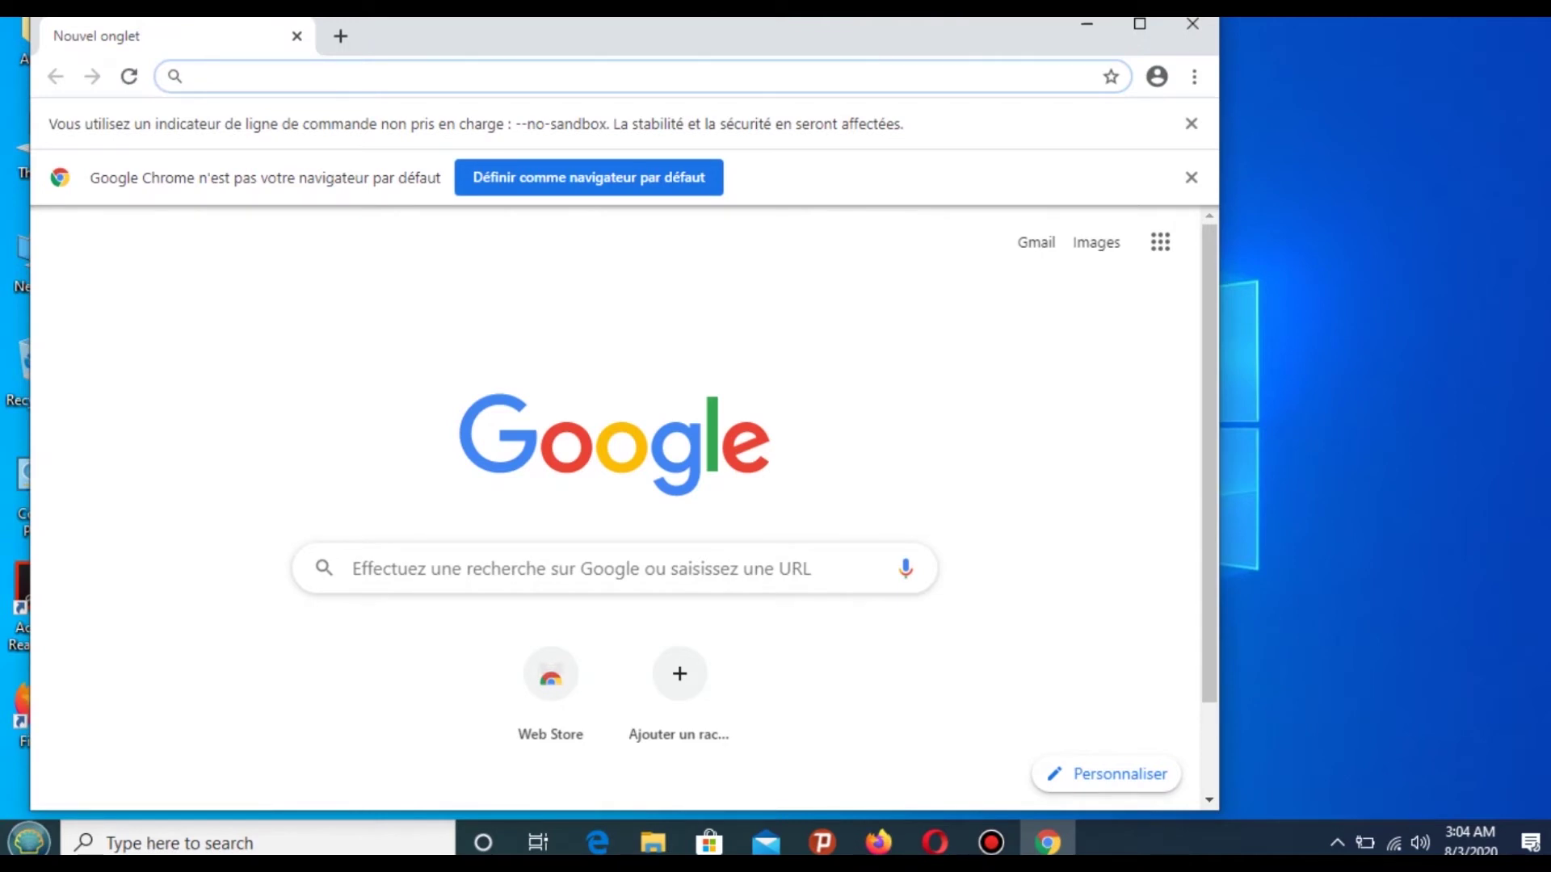
# Step: Maximize Chrome and reach the Langues page under Paramètres avancés
pyautogui.click(1139, 24)
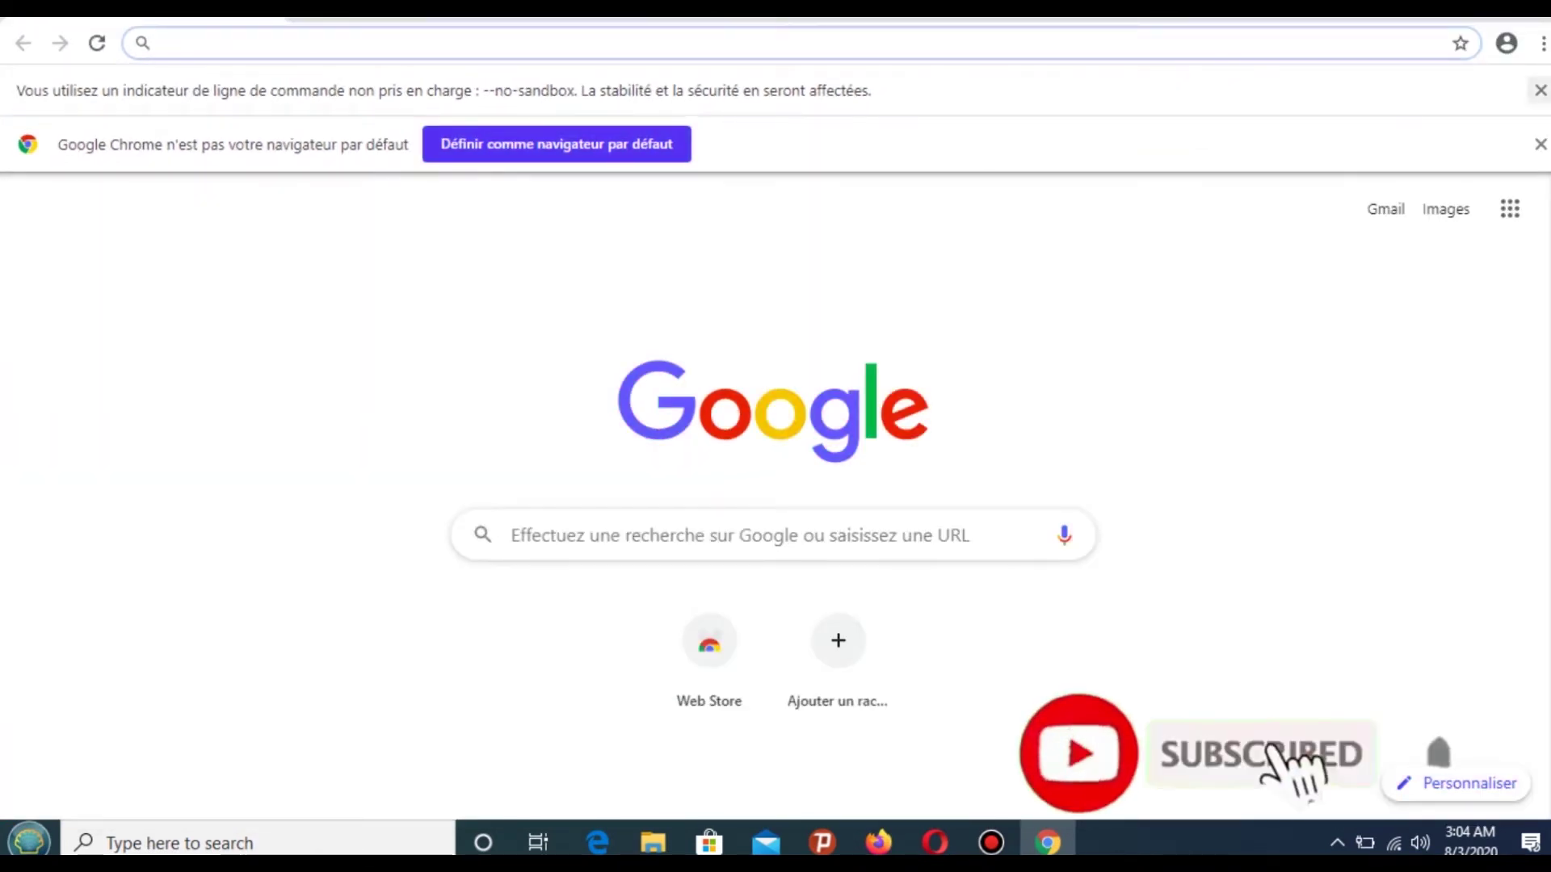
pyautogui.click(1541, 43)
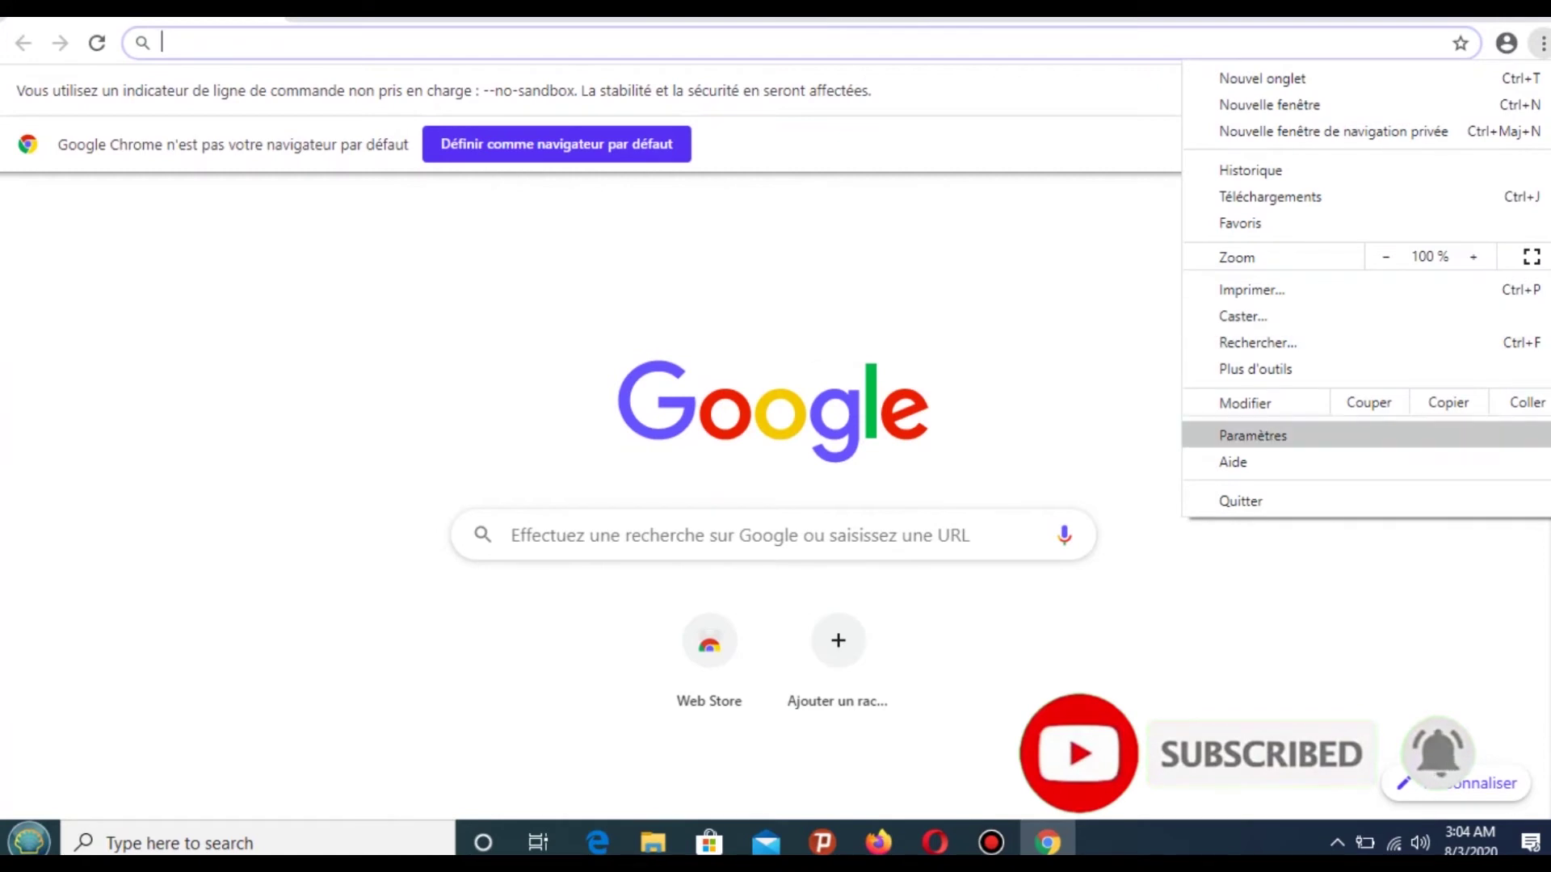
pyautogui.click(1254, 435)
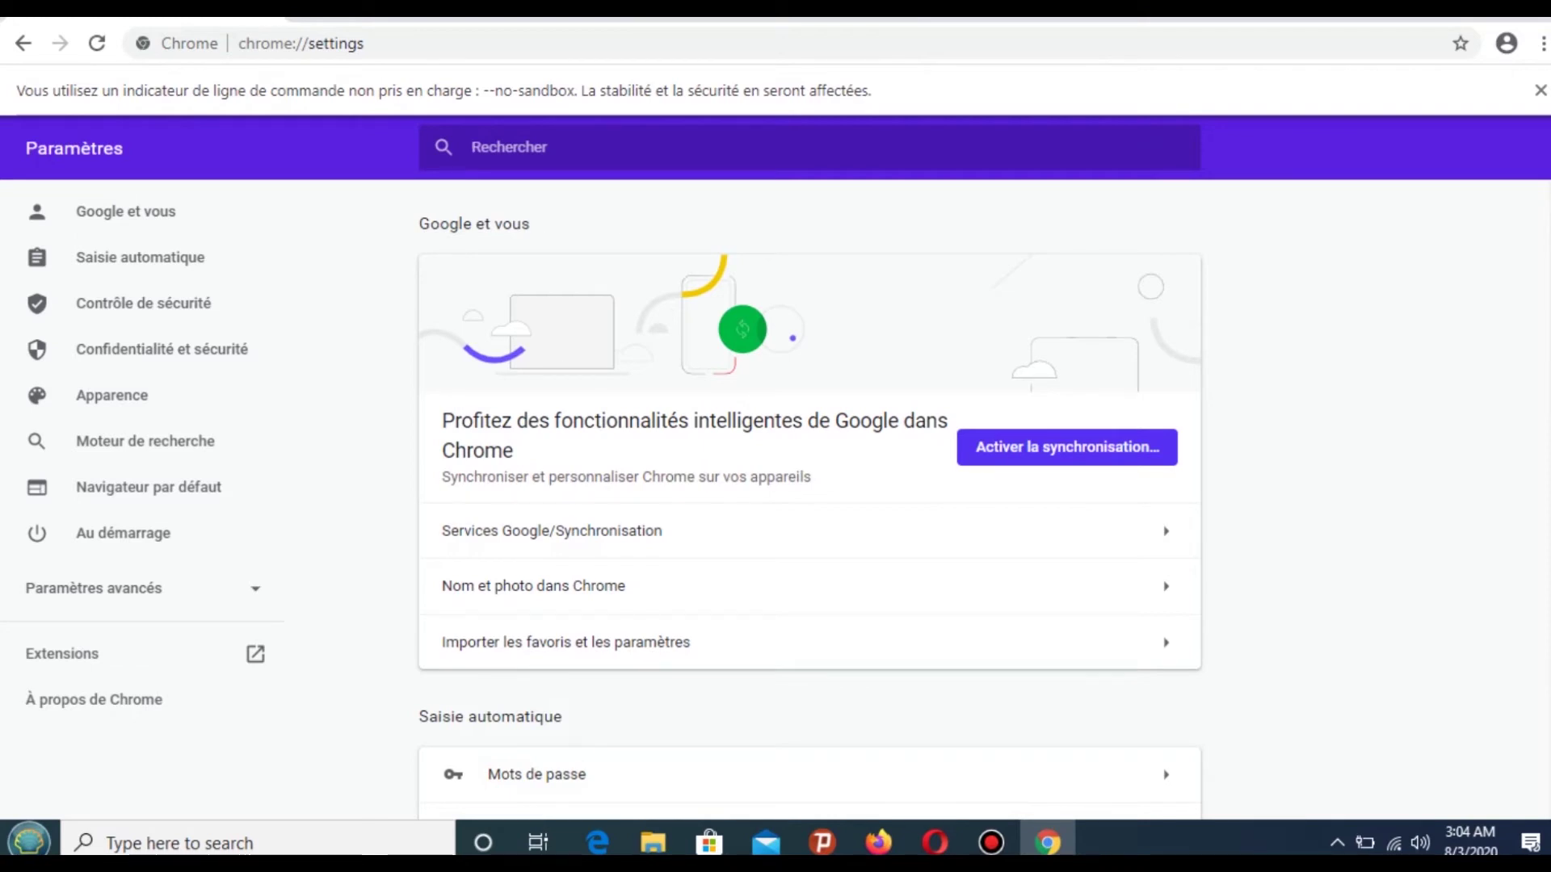
pyautogui.scroll(-1, 809, 485)
pyautogui.scroll(-1, 809, 485)
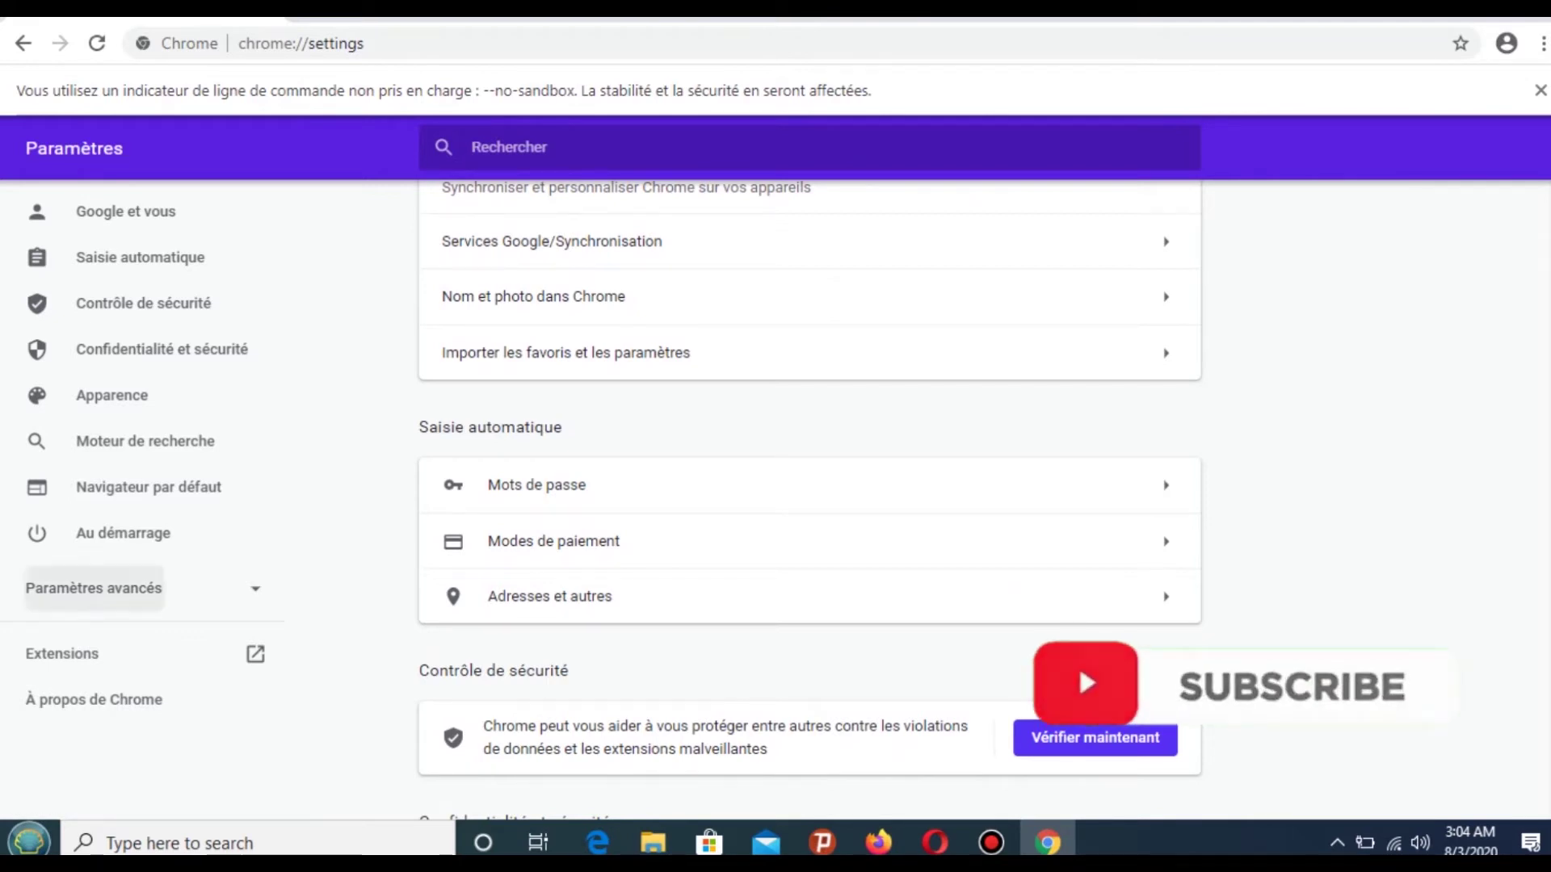
pyautogui.click(94, 587)
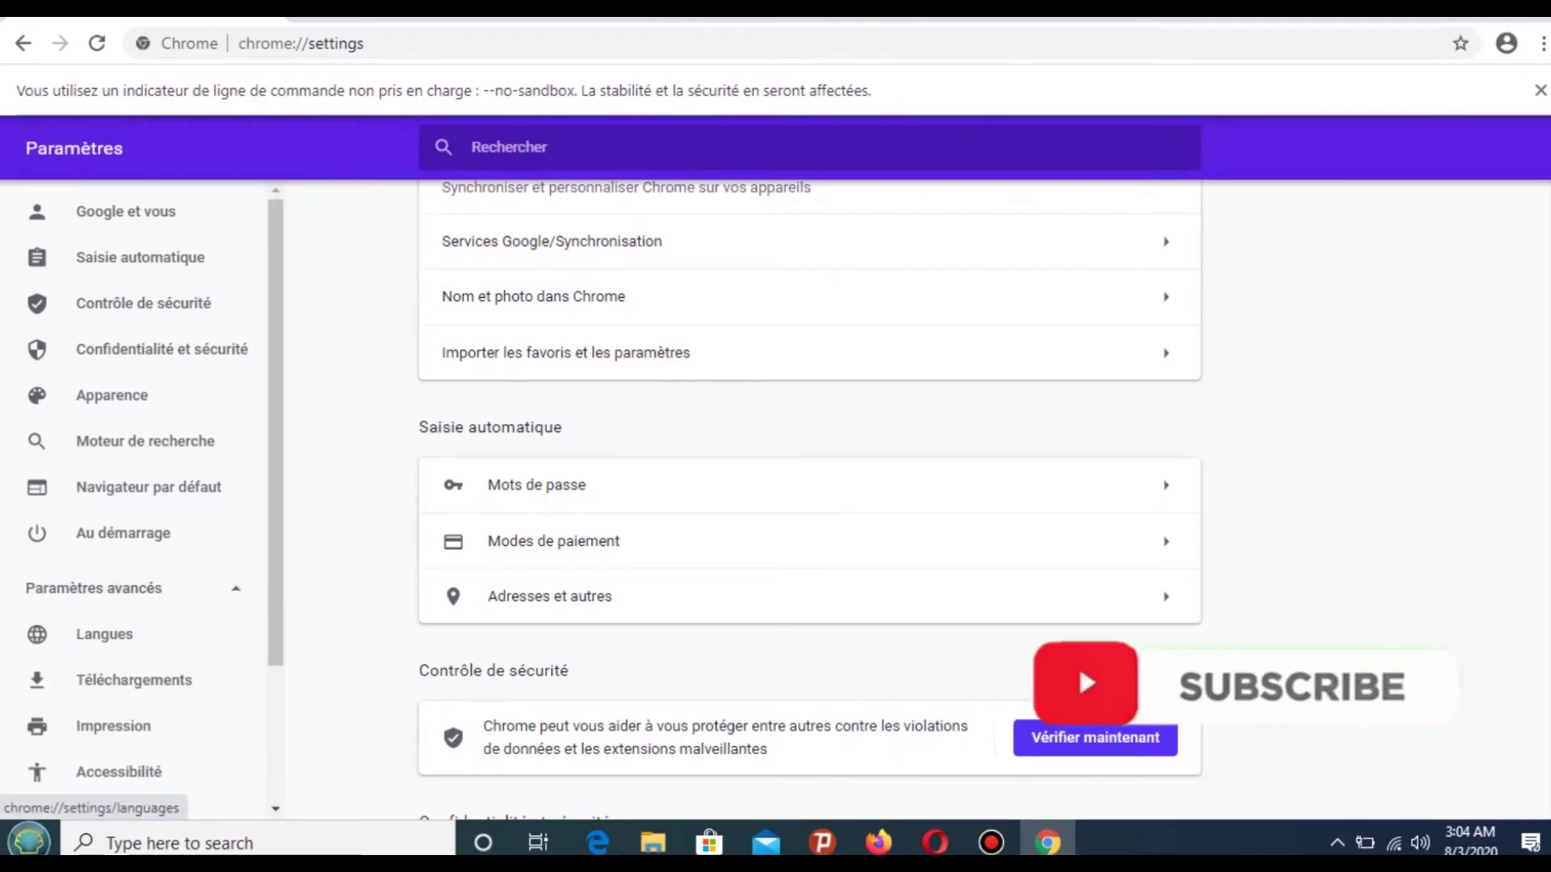
pyautogui.click(105, 634)
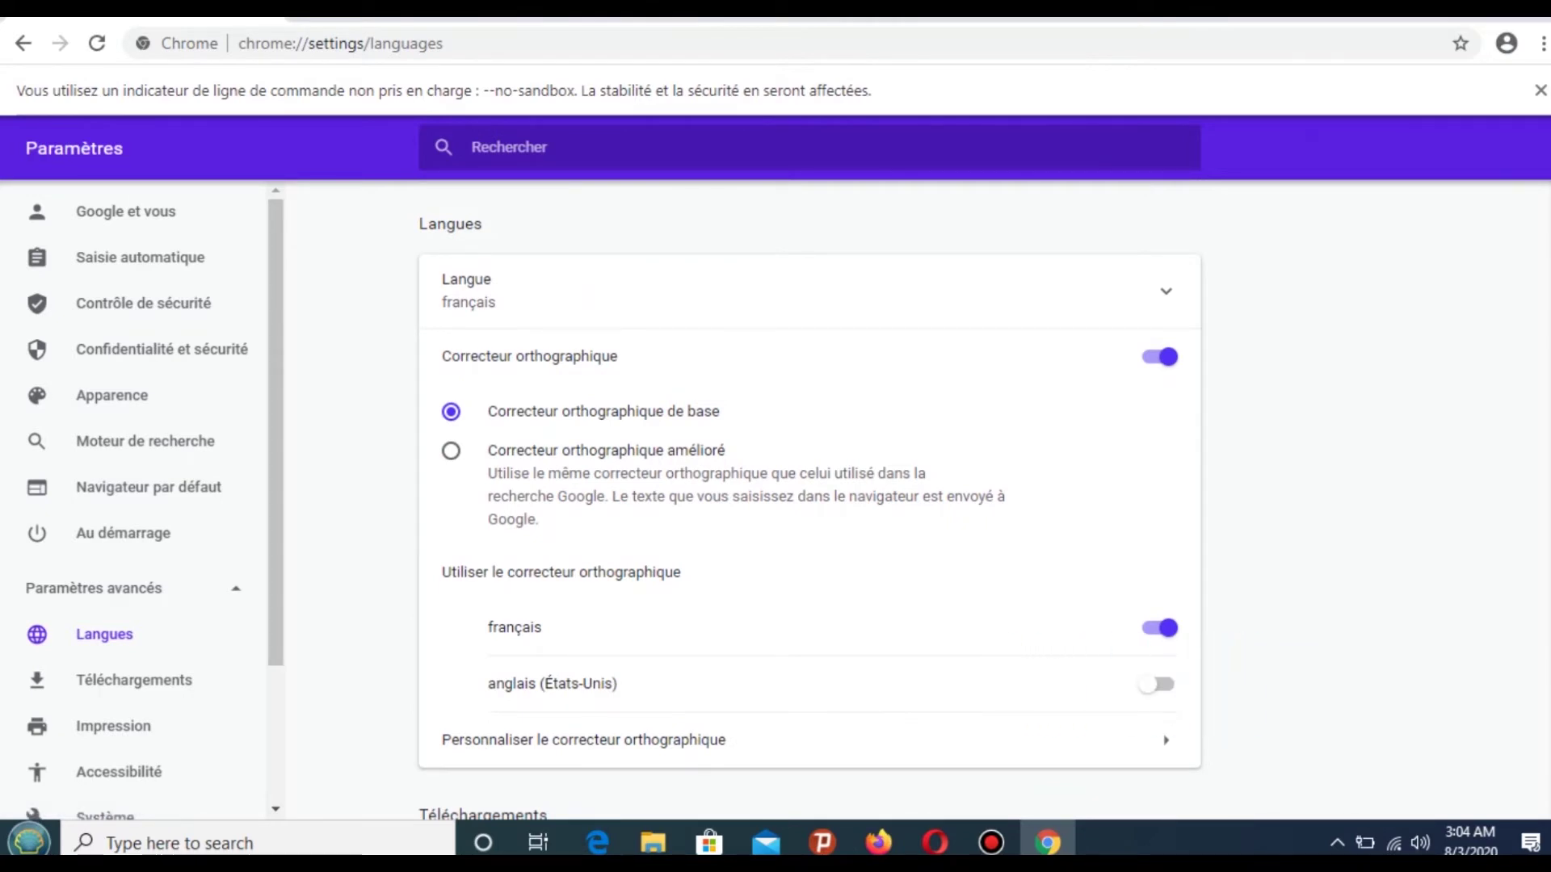
# Step: Enable English (United States) spell check and move it above French in preferred languages
pyautogui.click(1156, 684)
pyautogui.click(1166, 291)
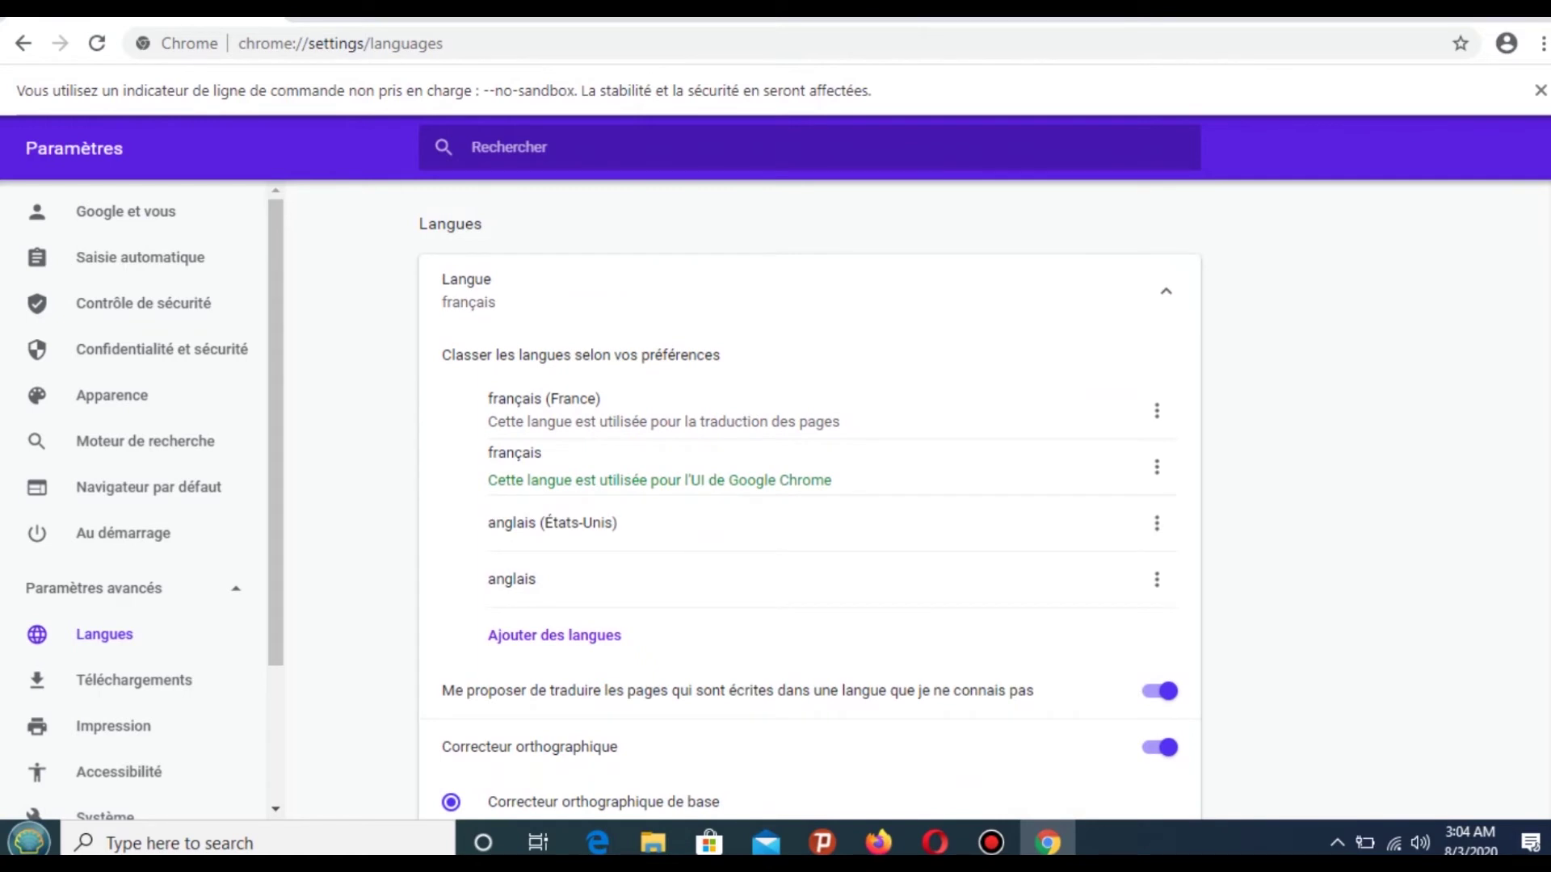
pyautogui.click(1156, 522)
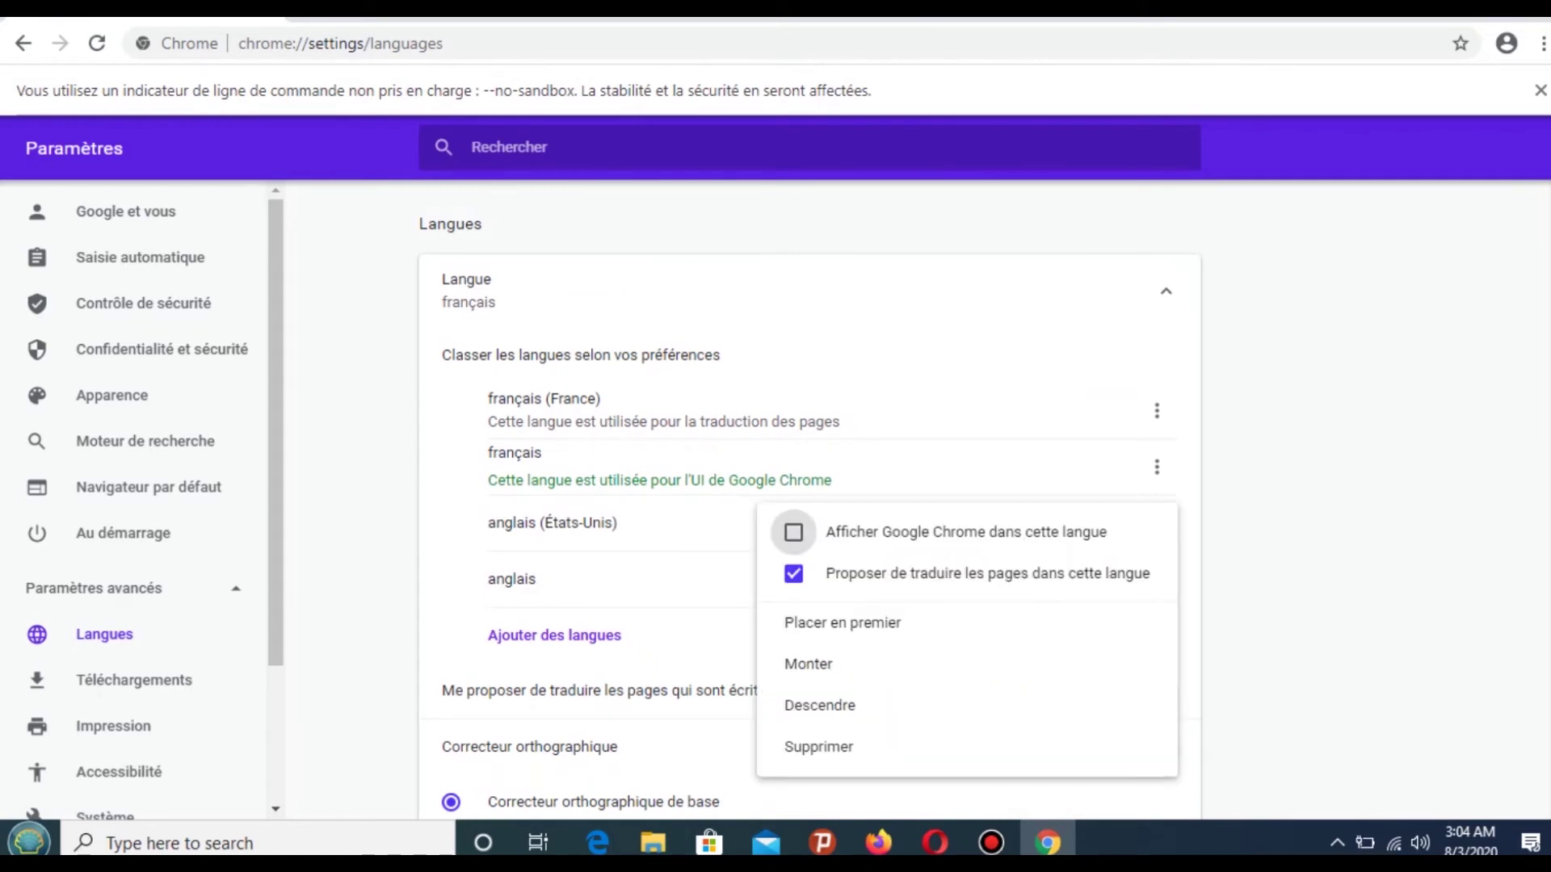
pyautogui.click(809, 664)
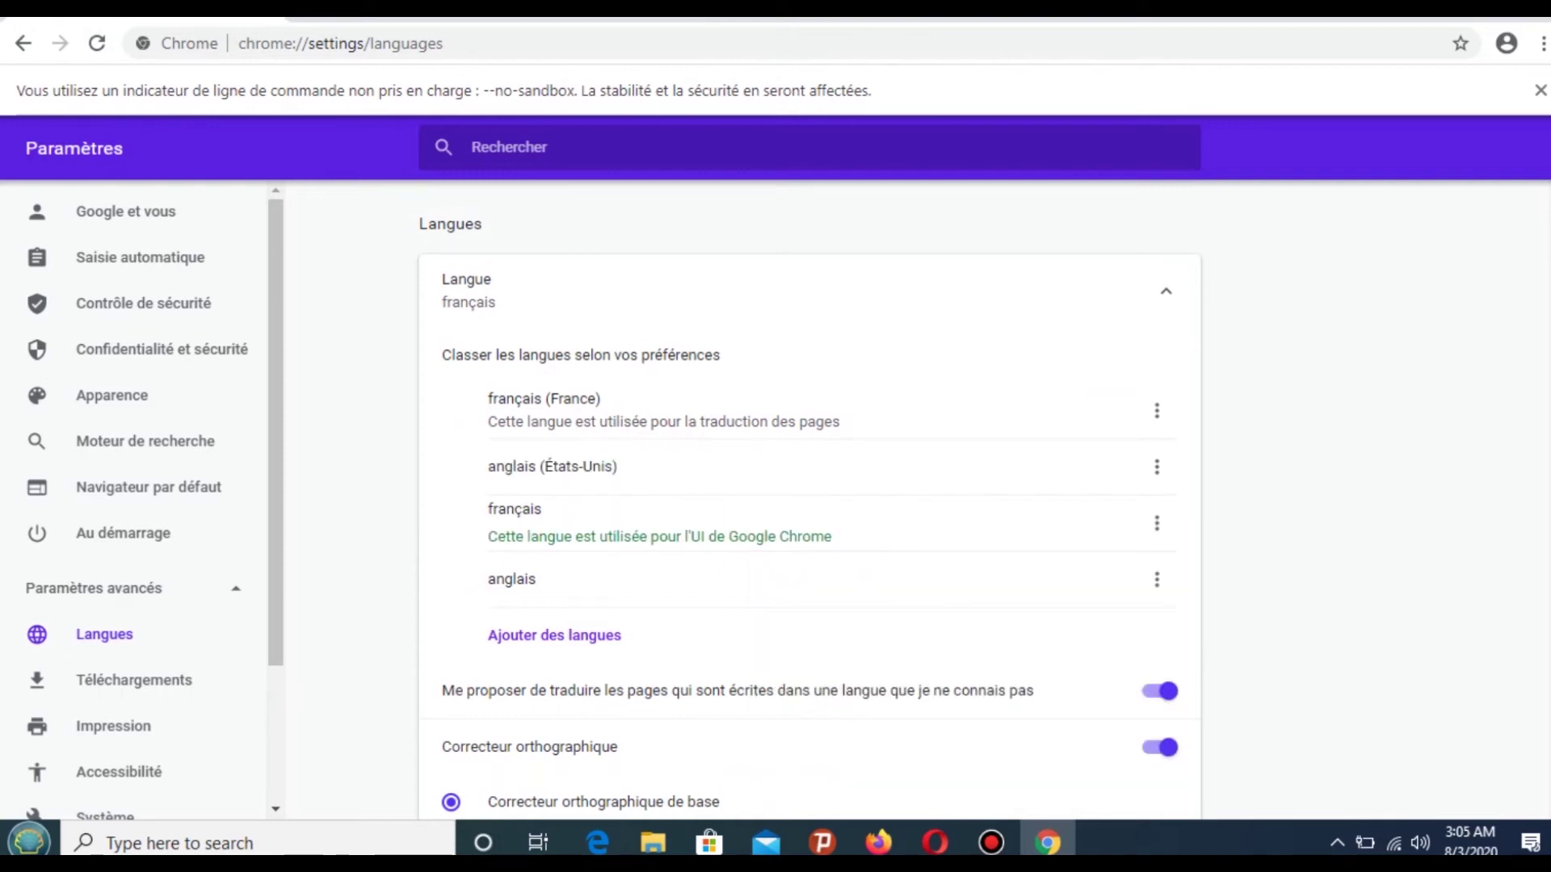
# Step: Display Chrome in English (United States), relaunch, and dismiss both warning bars
pyautogui.click(1156, 466)
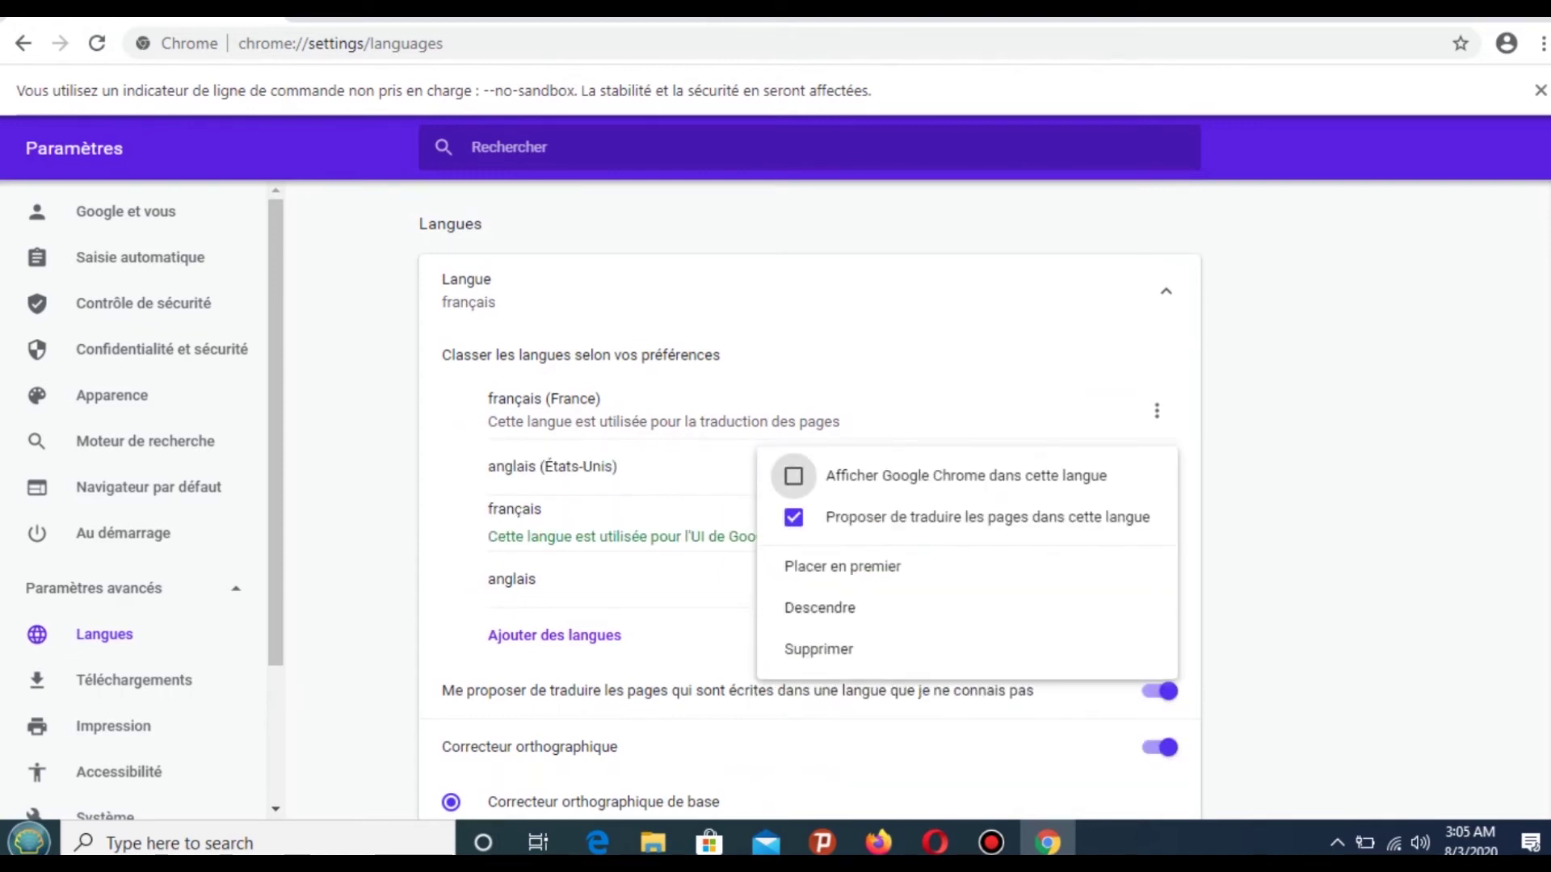
pyautogui.click(794, 475)
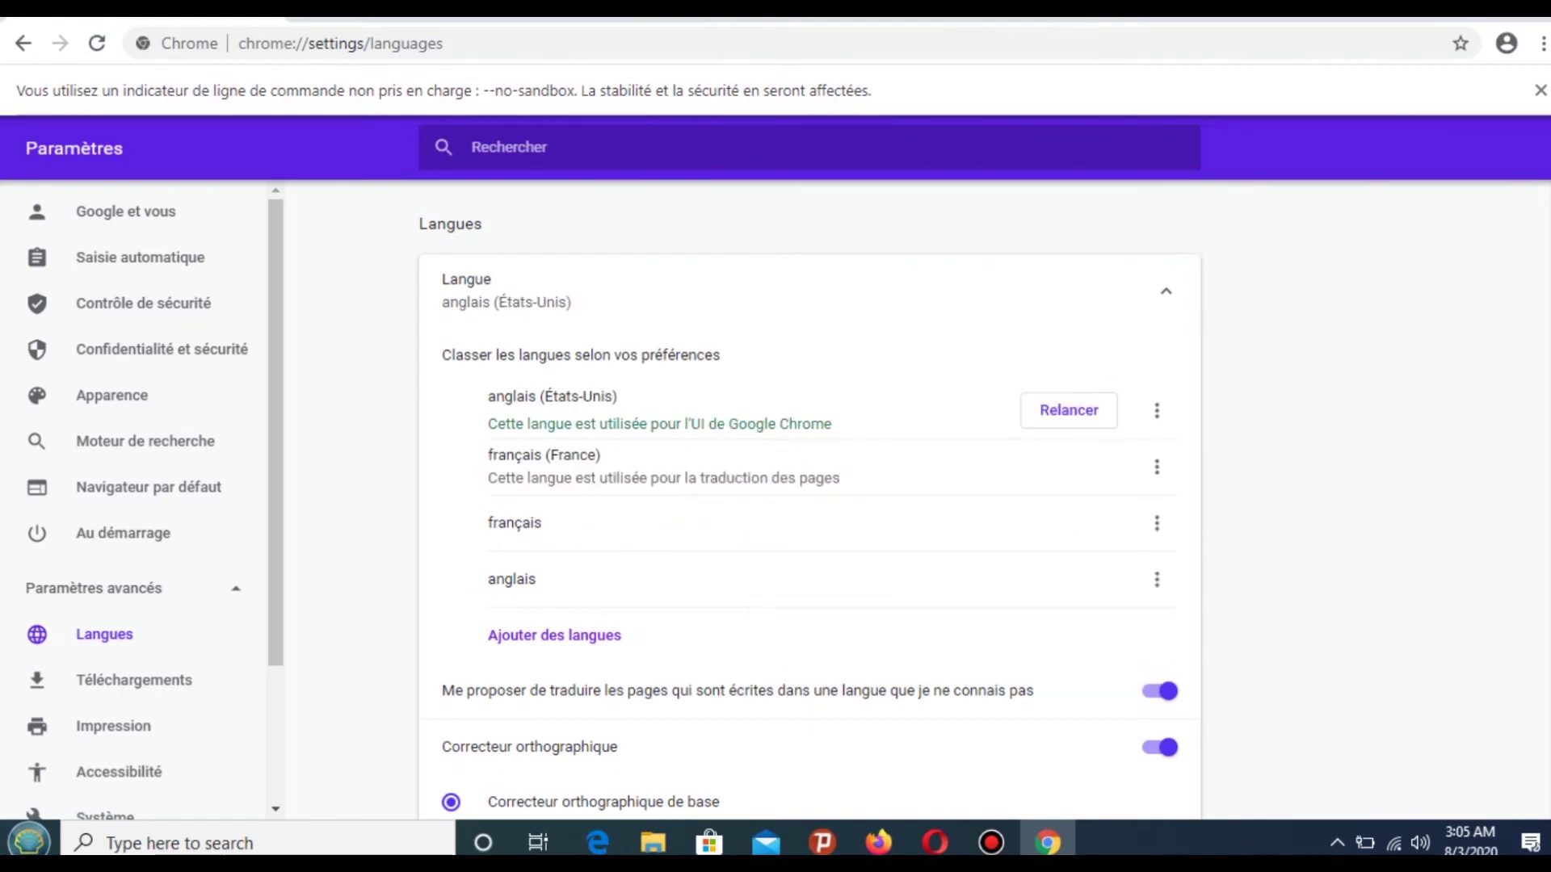
pyautogui.click(1067, 412)
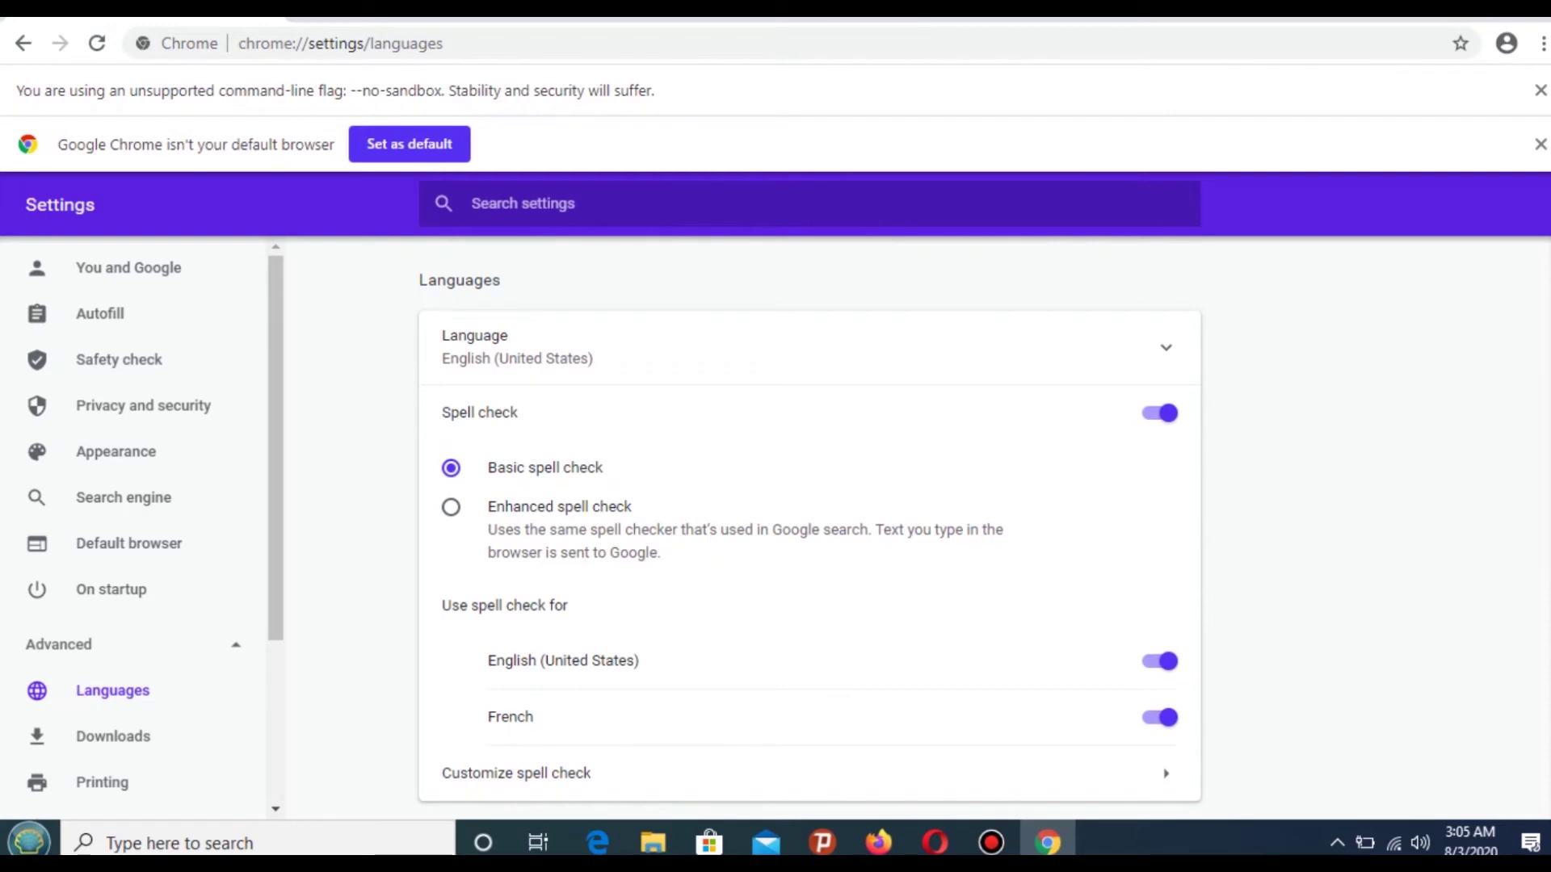
pyautogui.click(1539, 145)
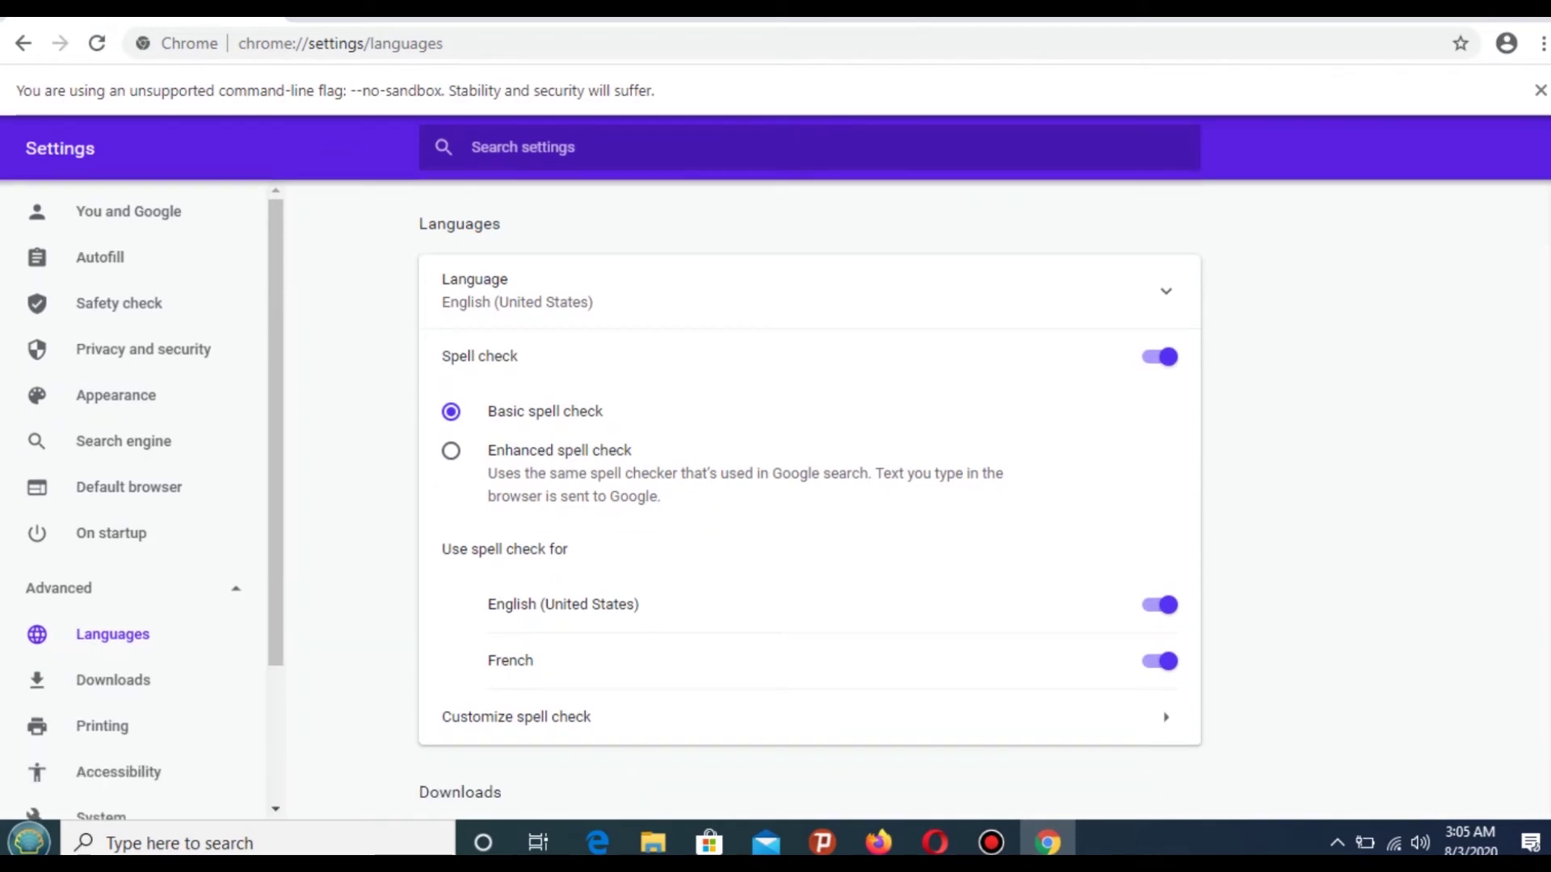
pyautogui.click(1541, 90)
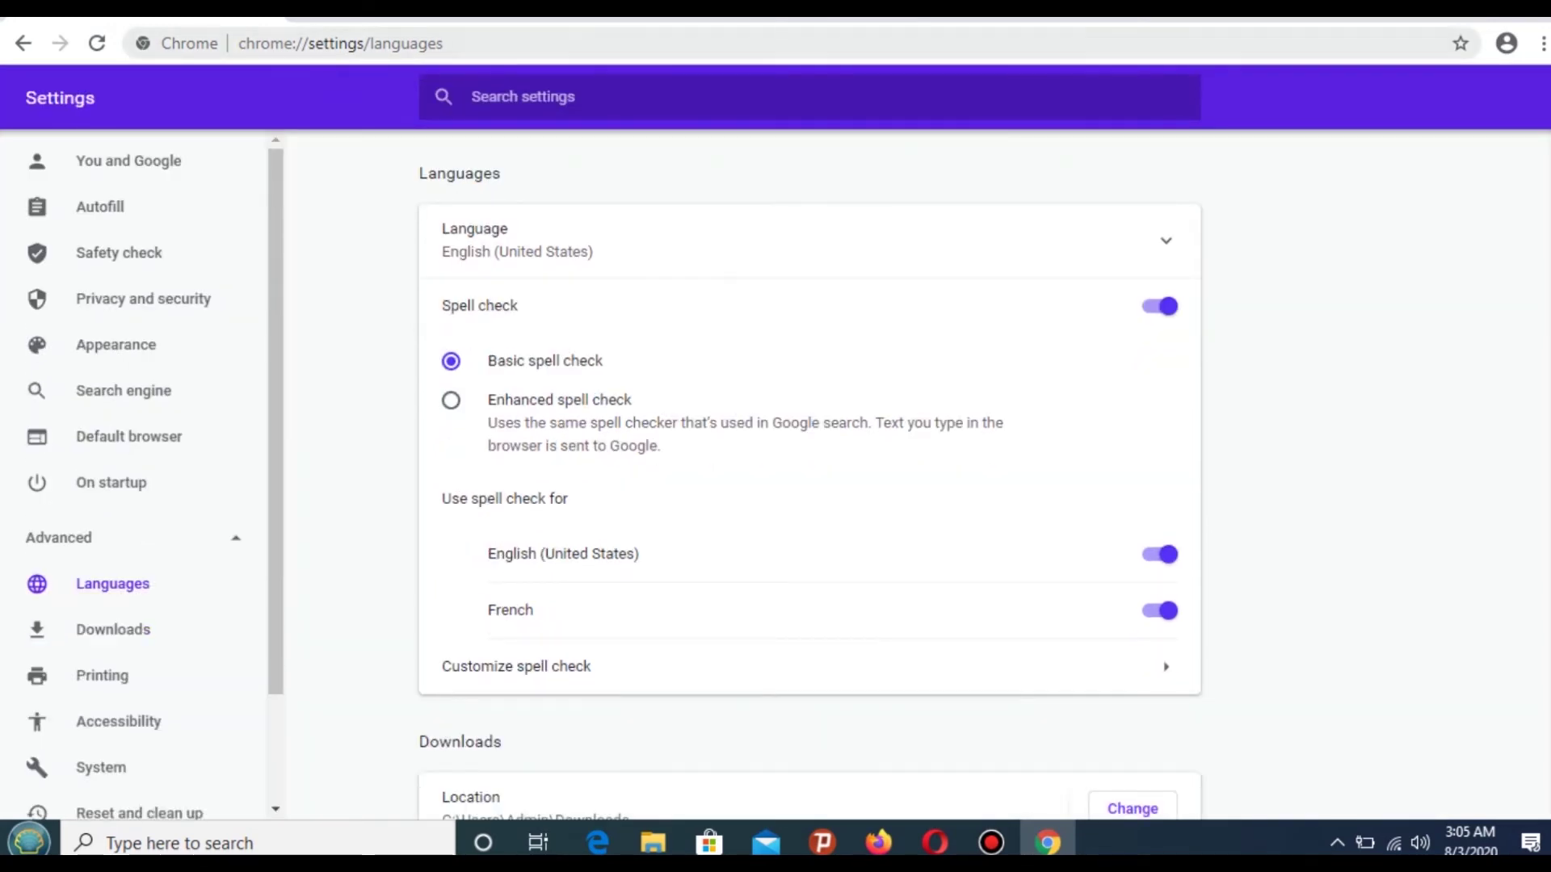
pyautogui.hotkey('ctrl', 't')
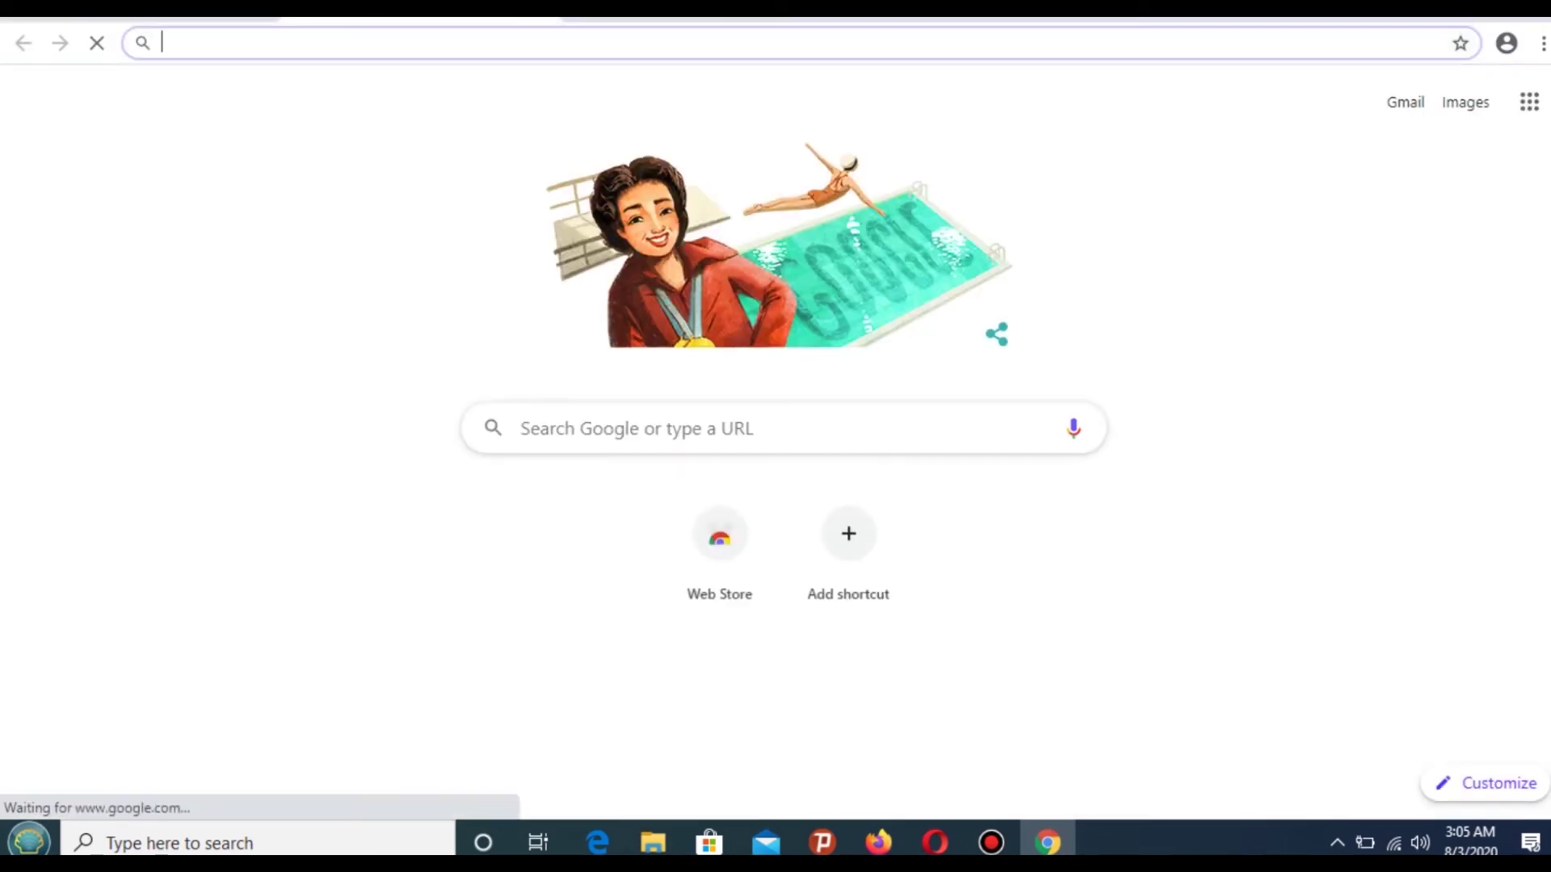
pyautogui.write('www')
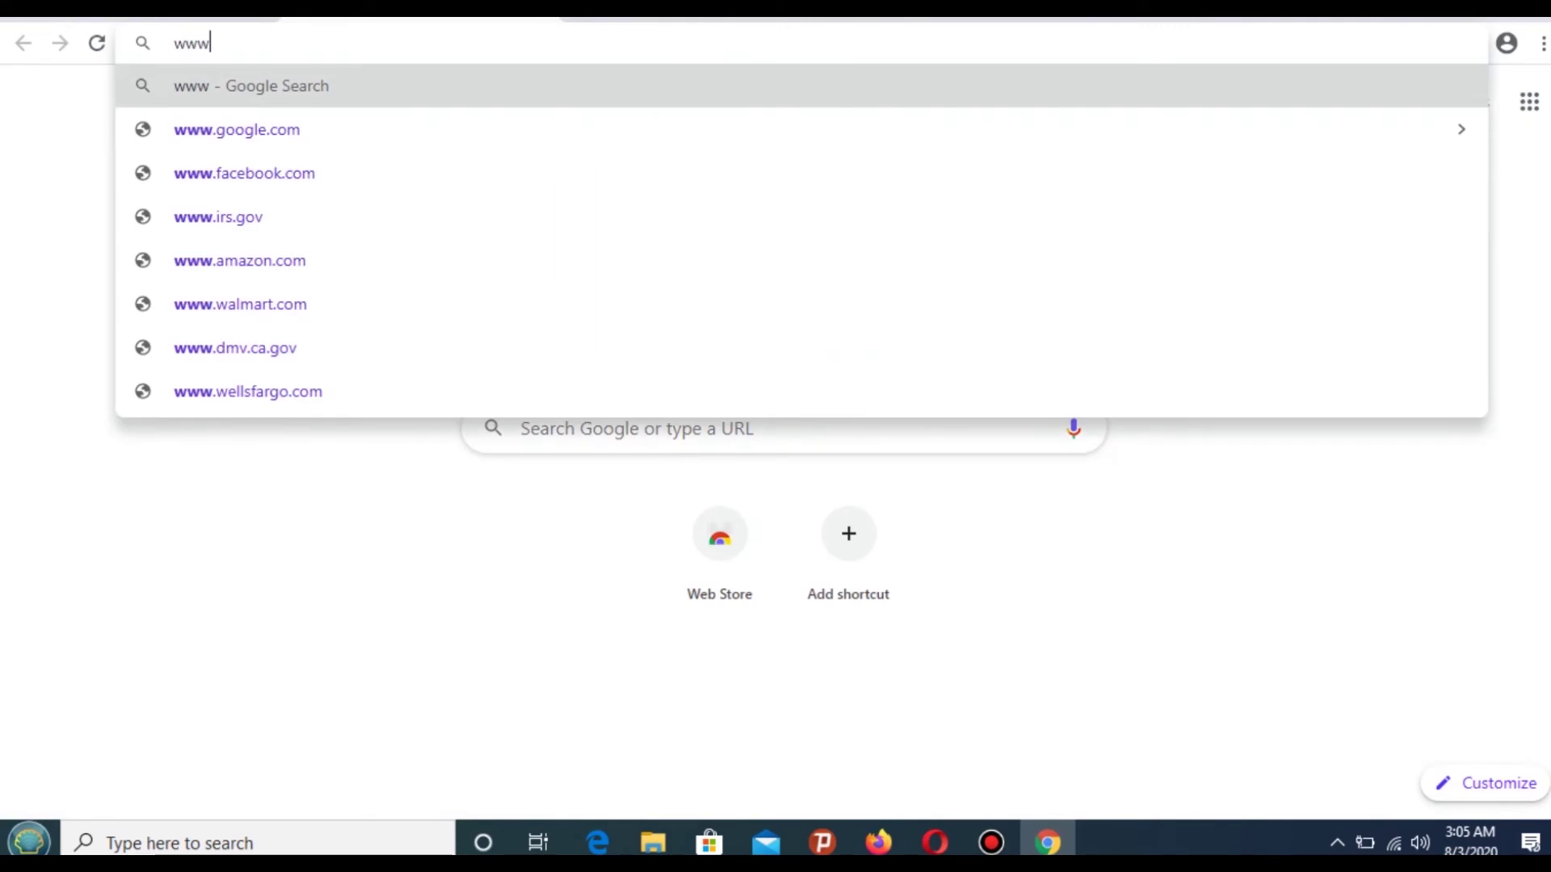
pyautogui.write('.goo')
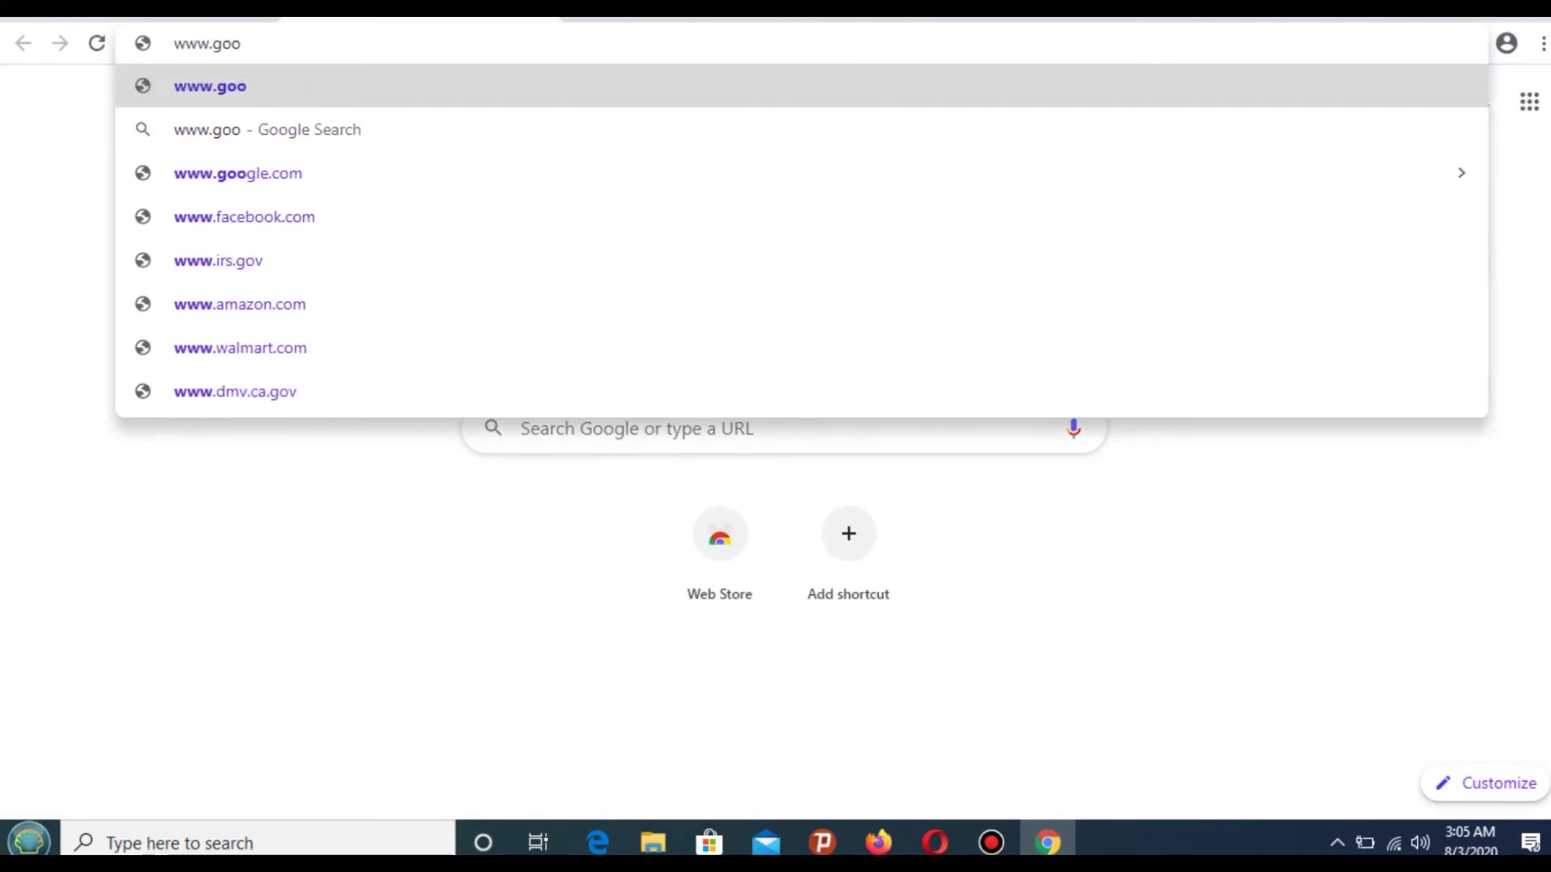
pyautogui.write('gle')
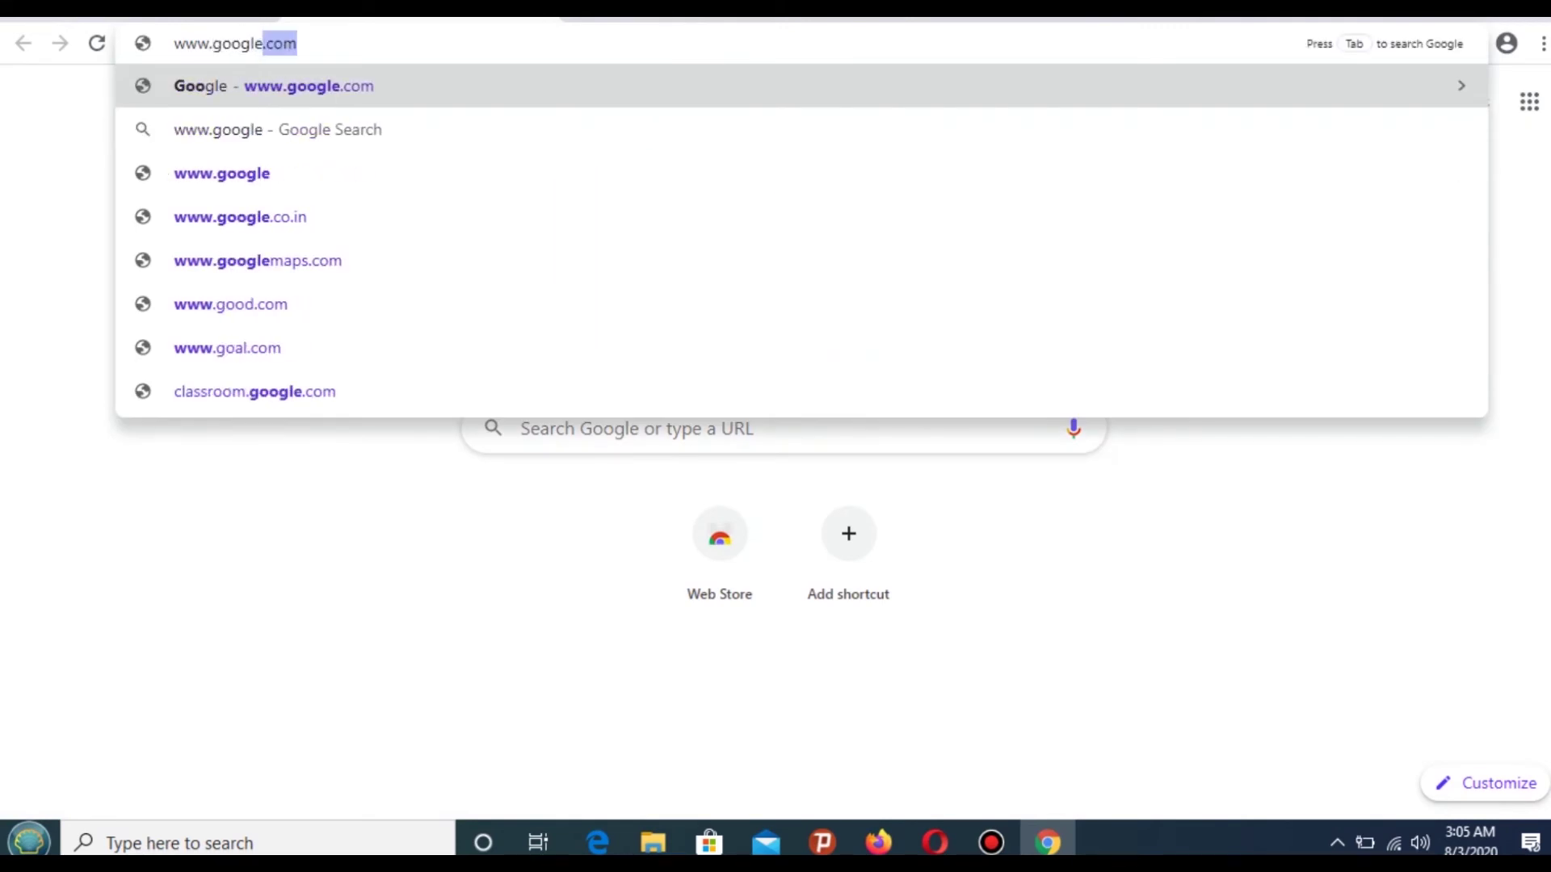
pyautogui.press('Return')
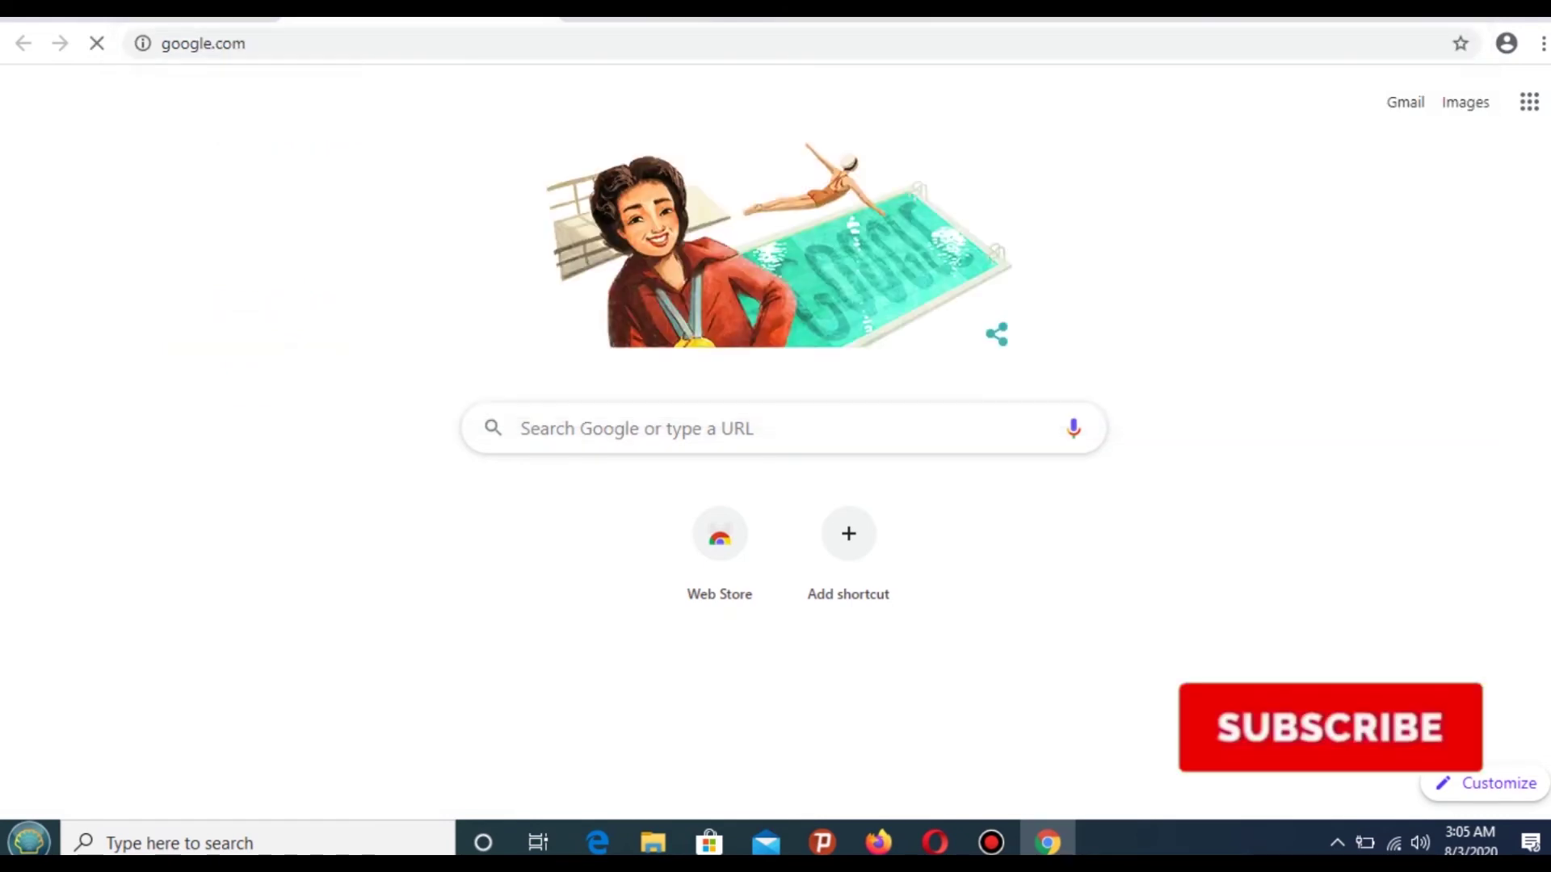